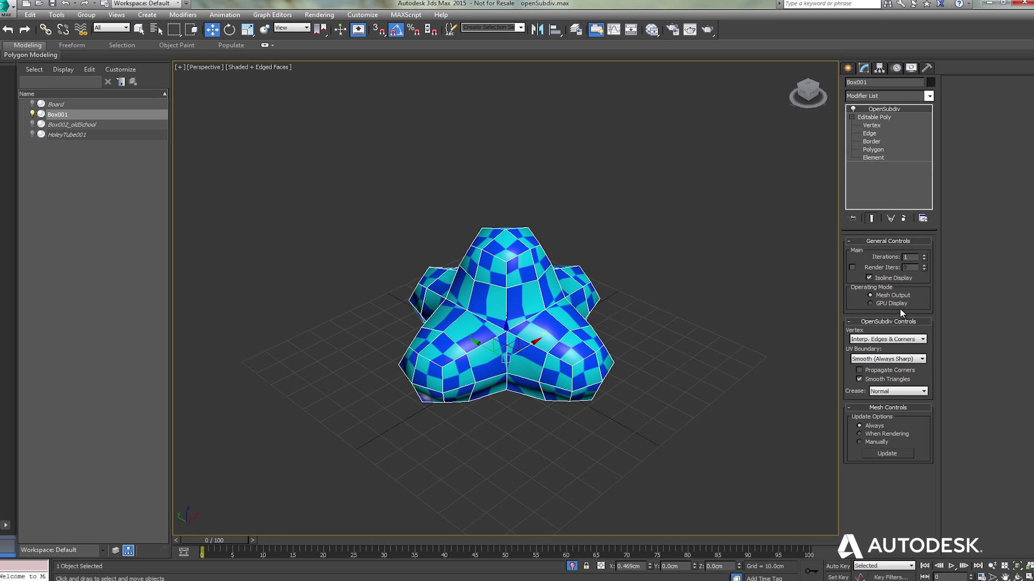
# Preview Box001's OpenSubdiv result in GPU Display mode, return to Mesh Output and check the available crease methods
pyautogui.click(885, 305)
pyautogui.keyDown('alt'); pyautogui.moveTo(625, 330); pyautogui.dragTo(554, 320, button='middle'); pyautogui.keyUp('alt')
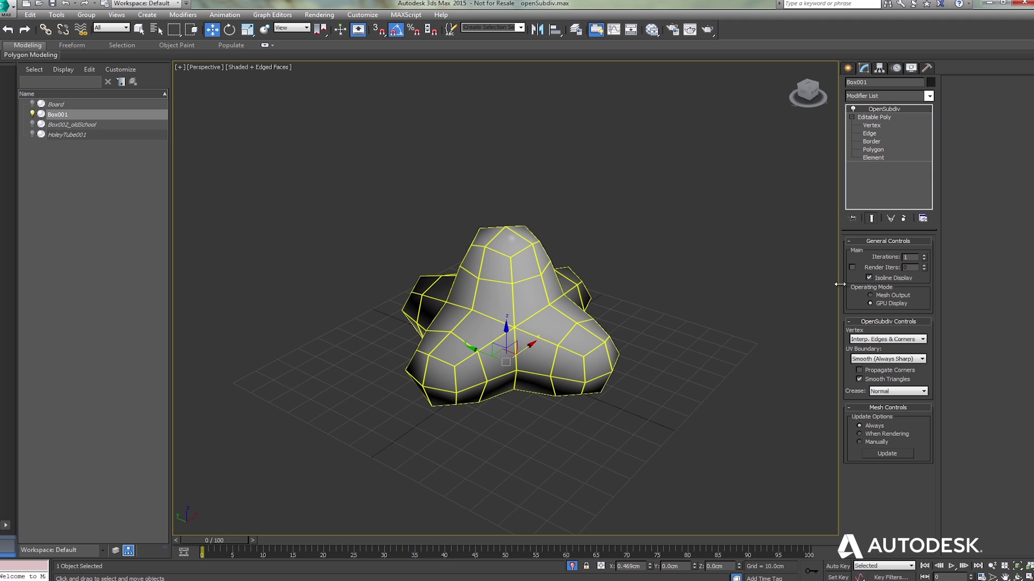
pyautogui.click(886, 296)
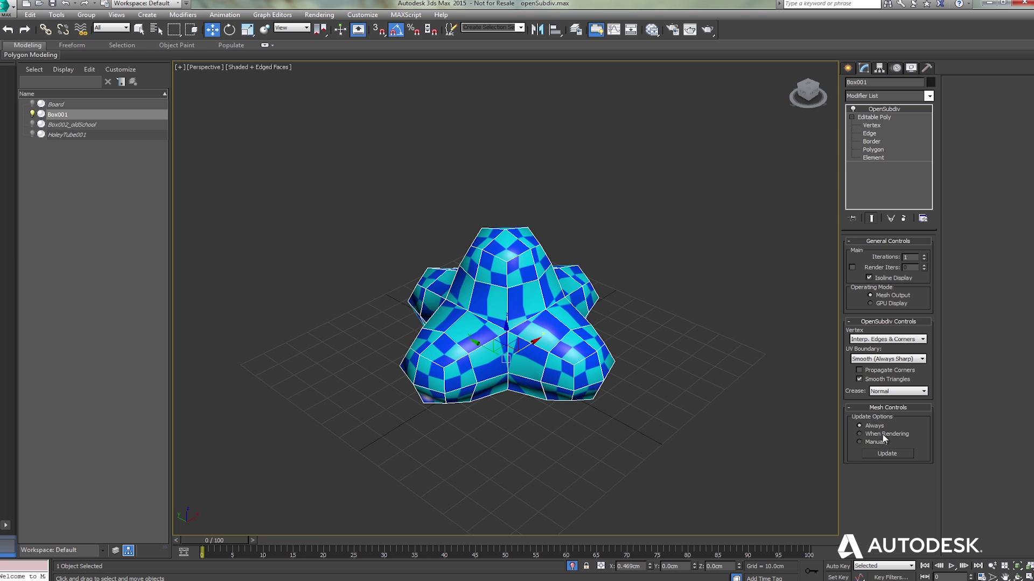
pyautogui.click(901, 391)
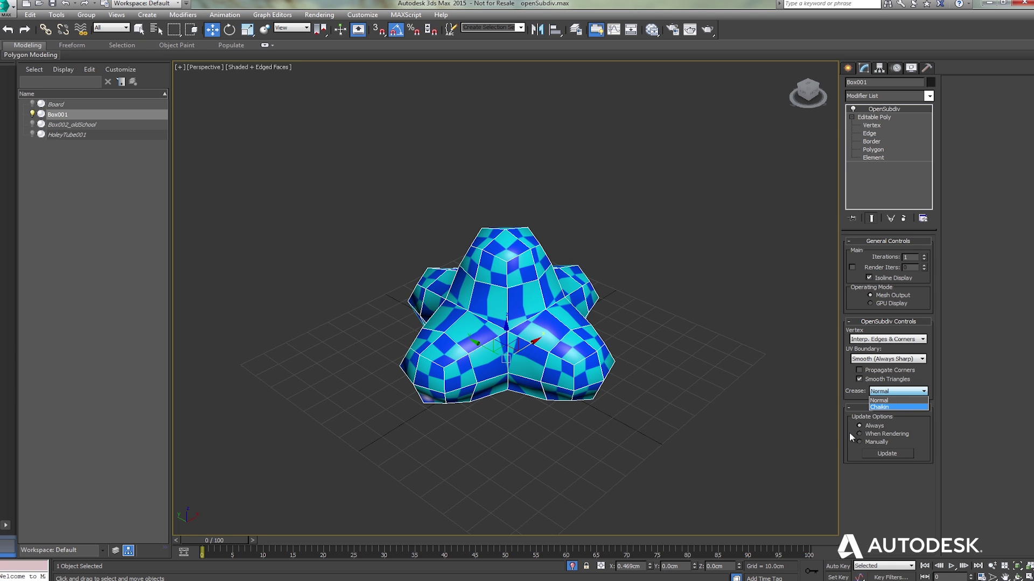
pyautogui.click(864, 479)
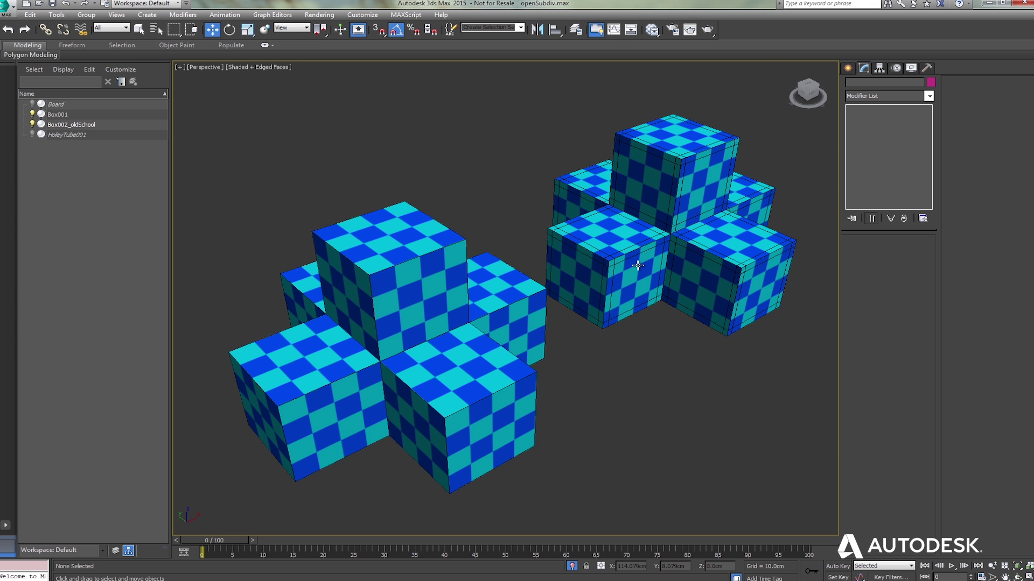
# Add a TurboSmooth modifier to the Box002_oldSchool object
pyautogui.scroll(4, 635, 267)
pyautogui.click(634, 268)
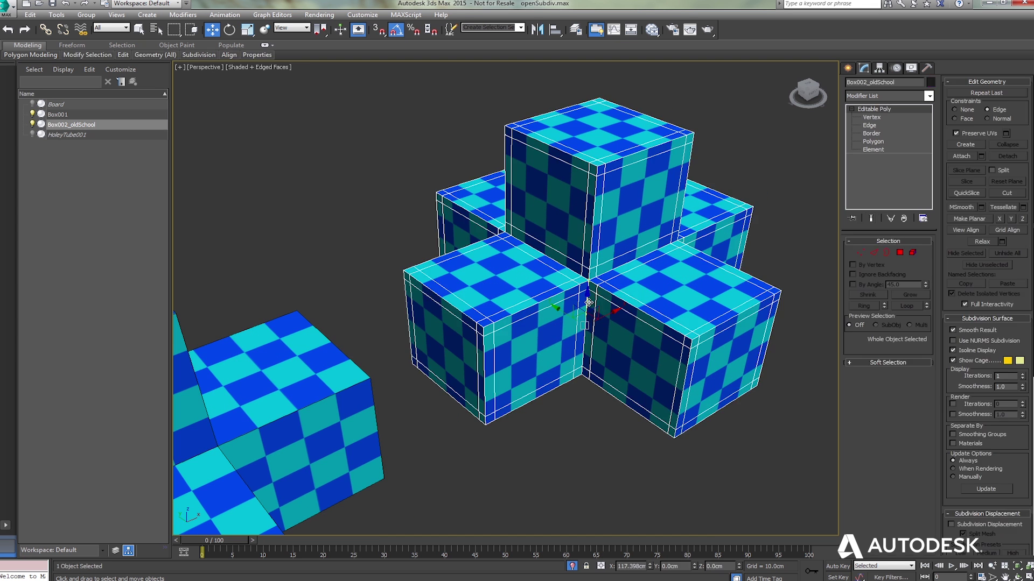
pyautogui.click(867, 98)
pyautogui.write('turbo')
pyautogui.press('Return')
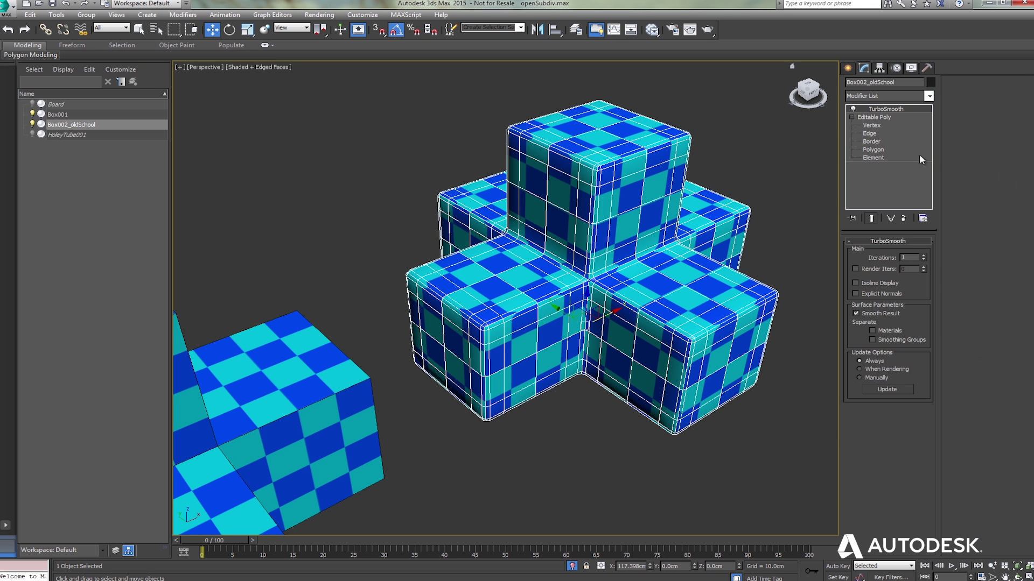
# Raise the TurboSmooth iterations by one and inspect the deselected model shaded without edges
pyautogui.click(925, 257)
pyautogui.click(788, 257)
pyautogui.press('F4')
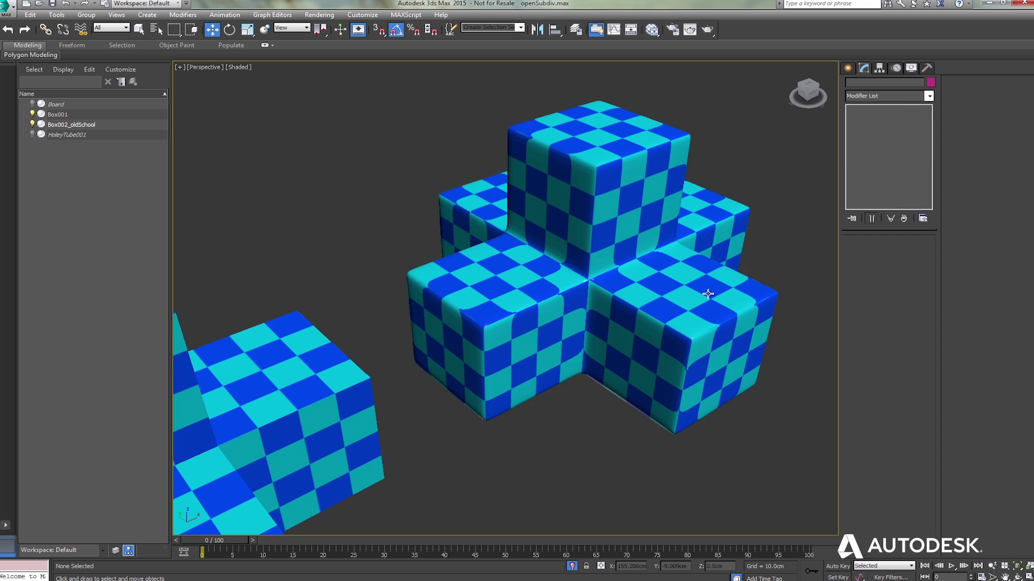
pyautogui.scroll(2, 585, 291)
pyautogui.keyDown('alt'); pyautogui.moveTo(585, 291); pyautogui.dragTo(585, 325, button='middle'); pyautogui.keyUp('alt')
pyautogui.keyDown('alt'); pyautogui.moveTo(504, 313); pyautogui.dragTo(497, 321, button='middle'); pyautogui.keyUp('alt')
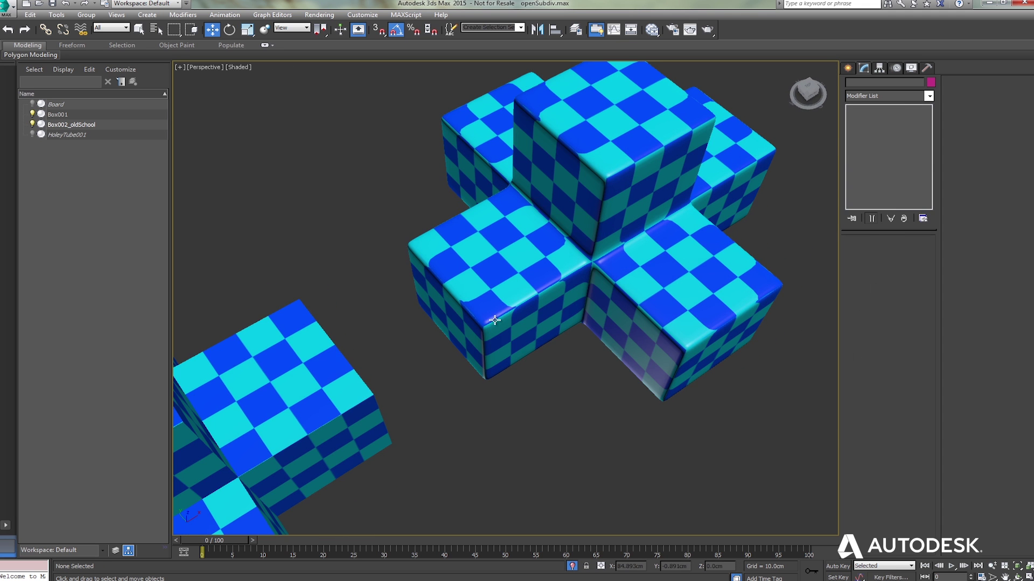
pyautogui.keyDown('alt'); pyautogui.moveTo(550, 372); pyautogui.dragTo(586, 312, button='middle'); pyautogui.keyUp('alt')
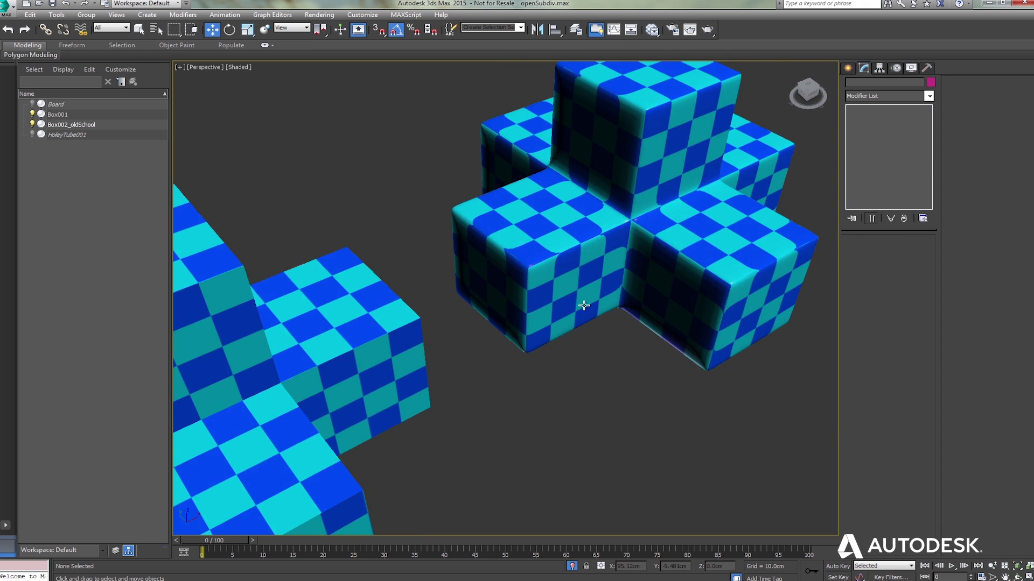
# Select the Box001 object and display the viewport shaded with edged faces
pyautogui.moveTo(433, 339); pyautogui.dragTo(562, 296, button='middle')
pyautogui.scroll(-2, 563, 296)
pyautogui.click(562, 295)
pyautogui.press('F4')
pyautogui.scroll(5, 592, 328)
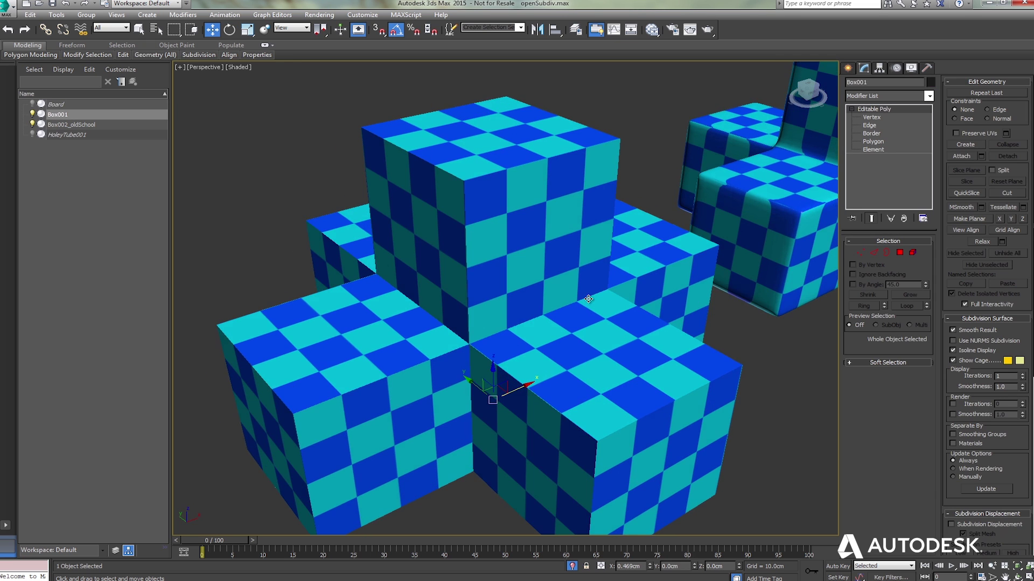
pyautogui.scroll(-4, 598, 339)
pyautogui.keyDown('alt'); pyautogui.moveTo(594, 315); pyautogui.dragTo(595, 331, button='middle'); pyautogui.keyUp('alt')
# Select the eight edges of Box001's upper cube at edge level and set their crease to 0.26
pyautogui.click(869, 125)
pyautogui.keyDown('alt'); pyautogui.moveTo(563, 285); pyautogui.dragTo(557, 242, button='middle'); pyautogui.keyUp('alt')
pyautogui.moveTo(673, 127); pyautogui.dragTo(401, 218)
pyautogui.scroll(3, 483, 219)
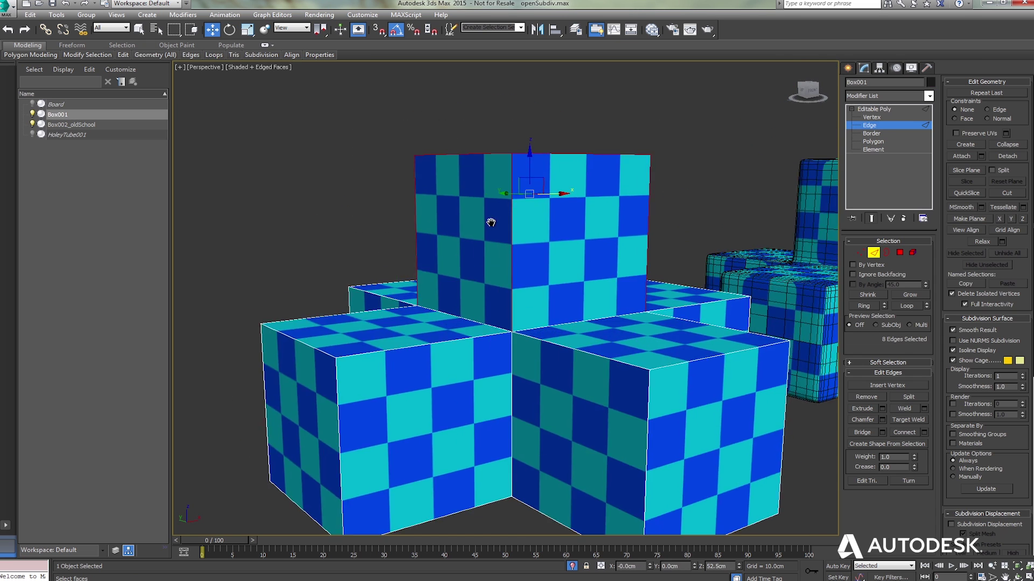
pyautogui.keyDown('alt'); pyautogui.moveTo(531, 240); pyautogui.dragTo(538, 269, button='middle'); pyautogui.keyUp('alt')
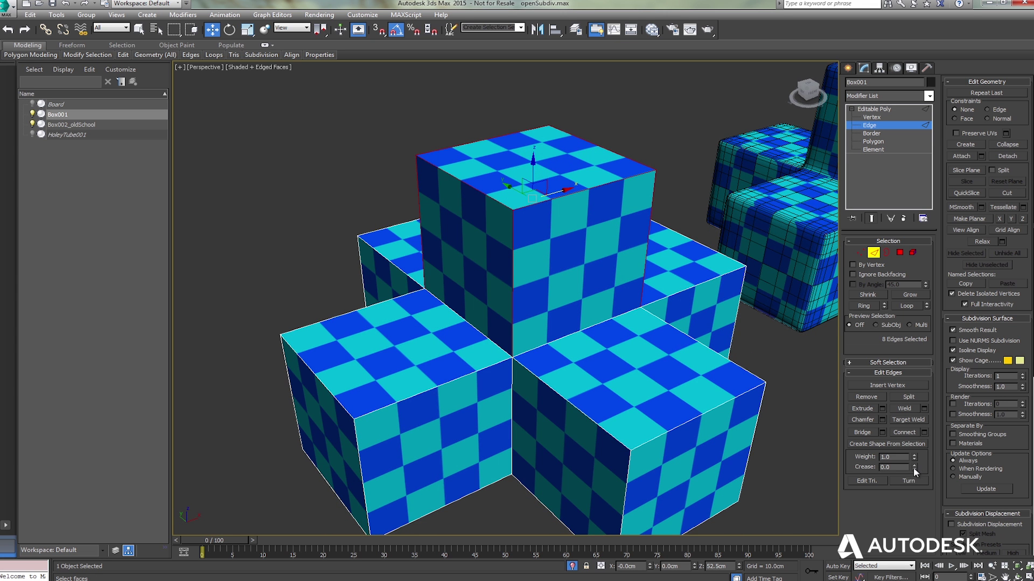
pyautogui.moveTo(913, 467); pyautogui.dragTo(917, 463)
# Add an OpenSubdiv modifier to Box001 and set its iterations to 4
pyautogui.click(879, 97)
pyautogui.press('o')
pyautogui.press('Return')
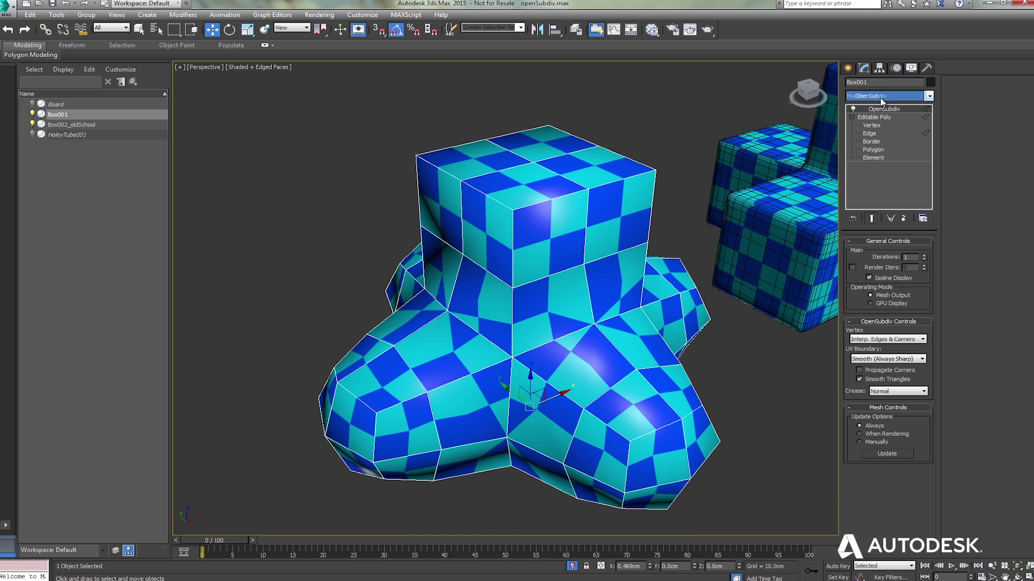
pyautogui.click(924, 255)
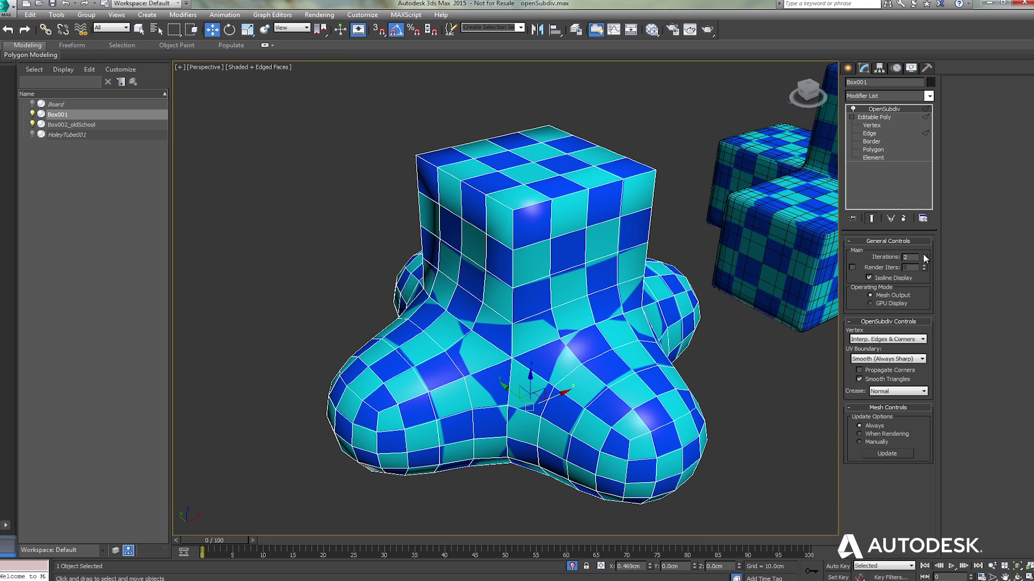
pyautogui.click(923, 255)
pyautogui.click(924, 255)
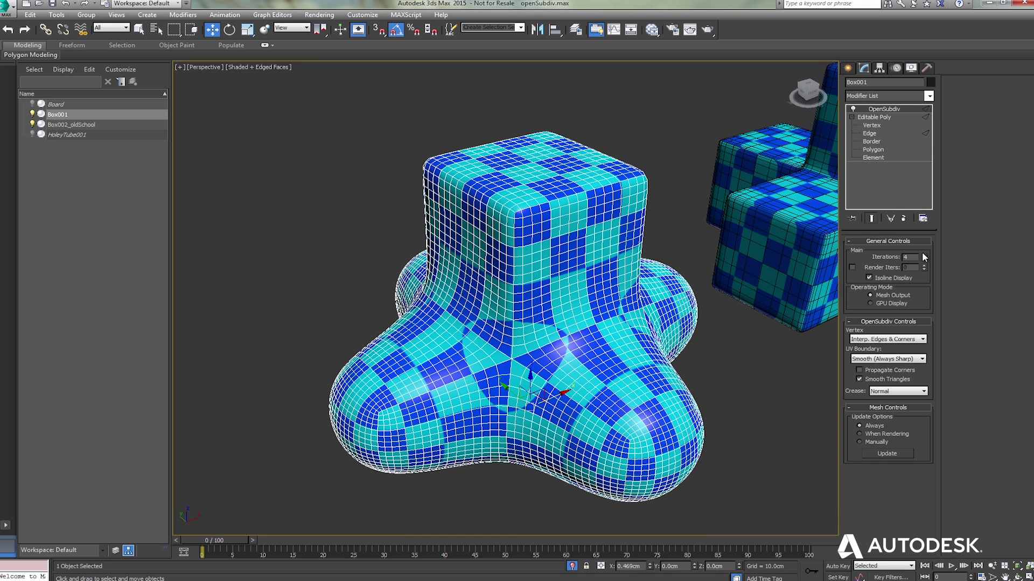
# Edit Box001's edges with the subdivided end result shown, and raise the crease of the edges at the back-right arm's end
pyautogui.click(881, 134)
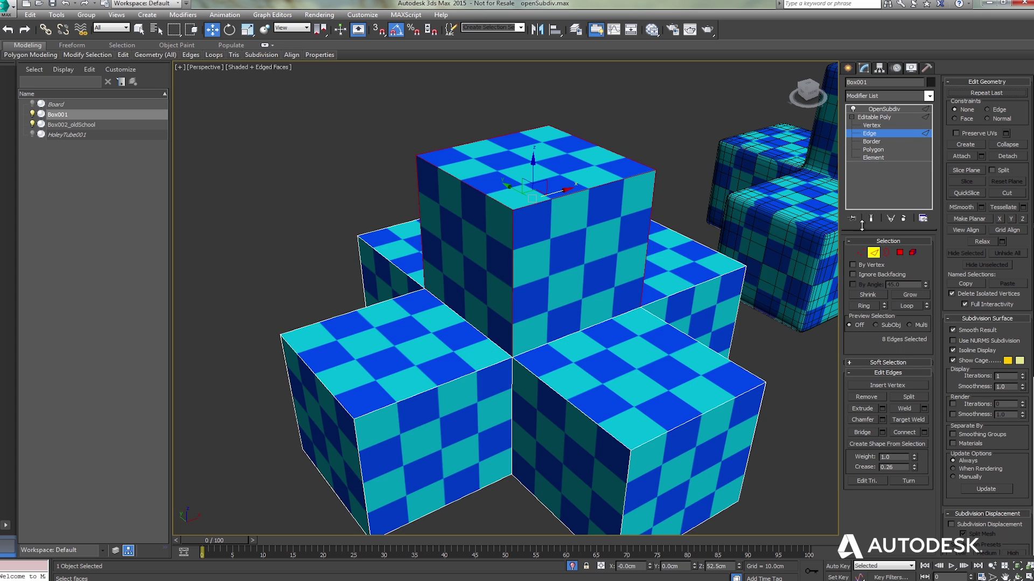
pyautogui.click(871, 219)
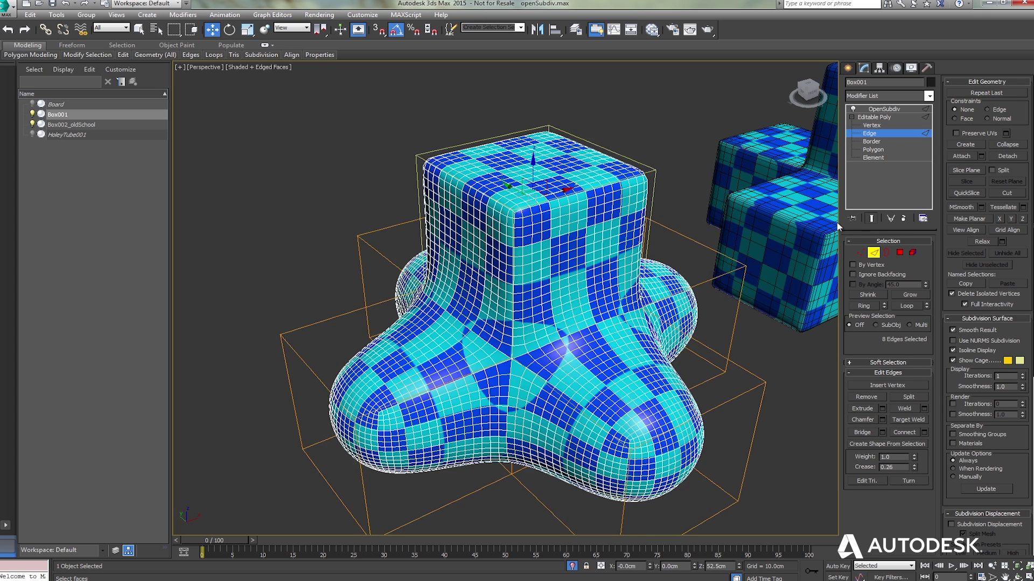
pyautogui.keyDown('alt'); pyautogui.moveTo(735, 289); pyautogui.dragTo(720, 291, button='middle'); pyautogui.keyUp('alt')
pyautogui.moveTo(761, 189); pyautogui.dragTo(685, 391)
pyautogui.moveTo(913, 466); pyautogui.dragTo(912, 341)
# Hide the edged-face display and deselect all edges of Box001
pyautogui.moveTo(733, 264)
pyautogui.keyDown('alt'); pyautogui.mouseDown(button='middle')
pyautogui.moveTo(671, 263)
pyautogui.moveTo(797, 226)
pyautogui.mouseUp(button='middle'); pyautogui.keyUp('alt')
pyautogui.press('F4')
pyautogui.hotkey('ctrl', 'd')
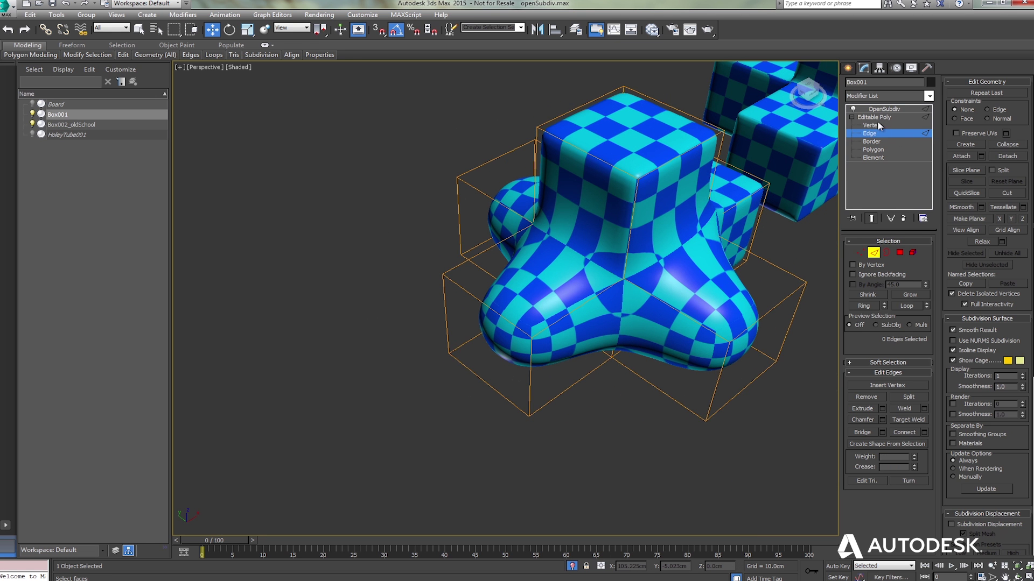
# Select the vertices at the end of Box001's front-left arm and raise their crease
pyautogui.click(881, 126)
pyautogui.keyDown('alt'); pyautogui.moveTo(409, 280); pyautogui.dragTo(431, 286, button='middle'); pyautogui.keyUp('alt')
pyautogui.moveTo(380, 272); pyautogui.dragTo(429, 400)
pyautogui.moveTo(914, 469); pyautogui.dragTo(917, 439)
pyautogui.keyDown('alt'); pyautogui.moveTo(530, 305); pyautogui.dragTo(523, 336, button='middle'); pyautogui.keyUp('alt')
# Select all 52 edges of Box001 at edge level and raise their crease together
pyautogui.click(870, 133)
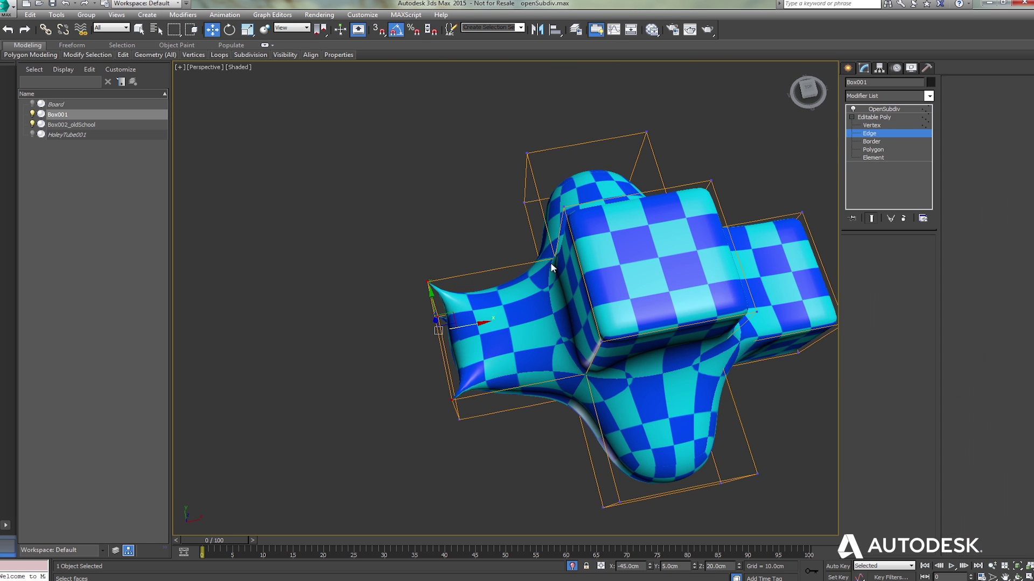
pyautogui.moveTo(914, 467); pyautogui.dragTo(913, 444)
pyautogui.keyDown('alt'); pyautogui.moveTo(754, 350); pyautogui.dragTo(586, 270, button='middle'); pyautogui.keyUp('alt')
pyautogui.moveTo(488, 371); pyautogui.dragTo(489, 371)
pyautogui.scroll(-3, 617, 312)
pyautogui.moveTo(770, 476); pyautogui.dragTo(773, 475)
pyautogui.scroll(1, 773, 475)
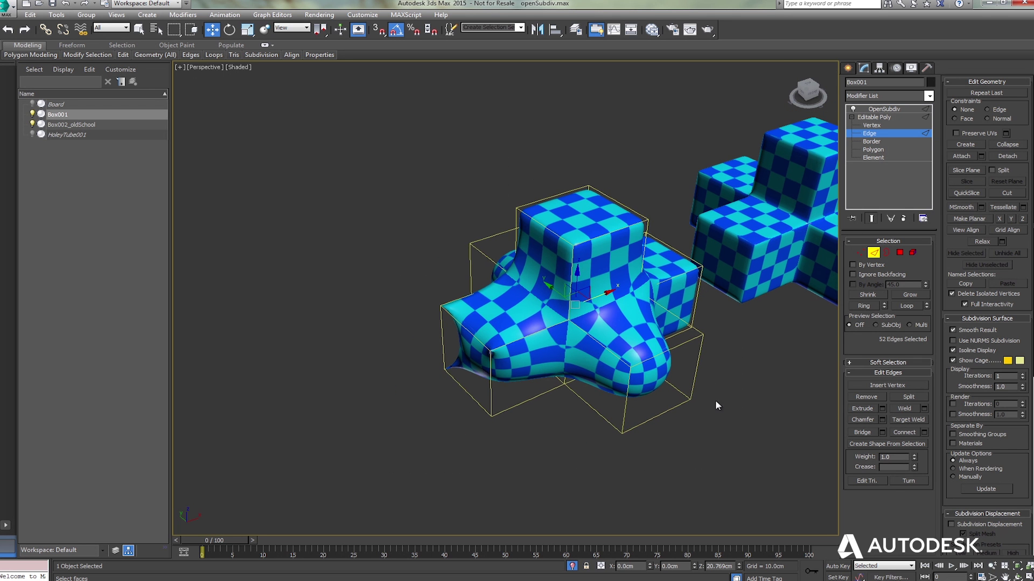
pyautogui.moveTo(914, 467); pyautogui.dragTo(914, 449)
pyautogui.keyDown('alt'); pyautogui.moveTo(705, 366); pyautogui.dragTo(630, 329, button='middle'); pyautogui.keyUp('alt')
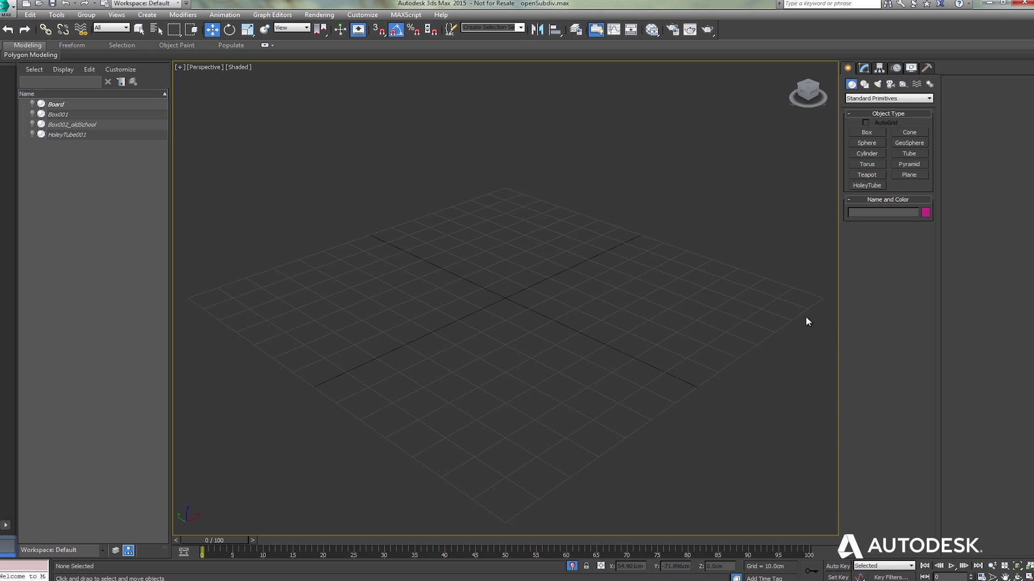
# Unhide the Board object, select it and display it with edged faces
pyautogui.click(32, 104)
pyautogui.moveTo(382, 146); pyautogui.dragTo(586, 373)
pyautogui.scroll(3, 545, 339)
pyautogui.press('F4')
pyautogui.moveTo(545, 339); pyautogui.dragTo(570, 334, button='middle')
# Select the four long edges of the board's right end segment at edge level and set their crease to 0.9
pyautogui.click(864, 68)
pyautogui.click(869, 125)
pyautogui.keyDown('alt'); pyautogui.moveTo(620, 204); pyautogui.dragTo(615, 233, button='middle'); pyautogui.keyUp('alt')
pyautogui.moveTo(639, 432); pyautogui.dragTo(640, 433)
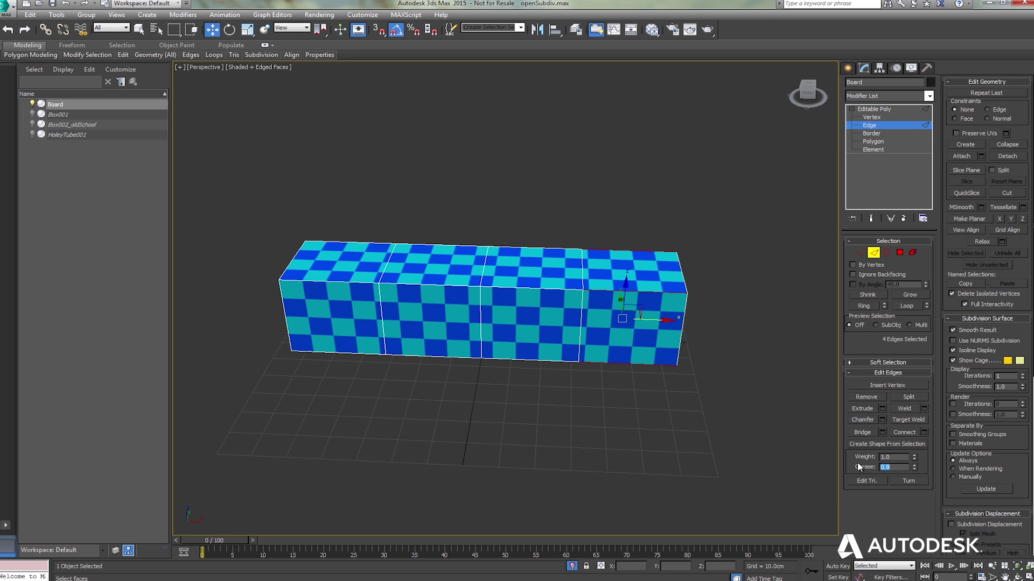
# Set the crease of the long edges to 0.75 on the board's second segment from the right and 0.5 on the third
pyautogui.moveTo(556, 203); pyautogui.dragTo(551, 392)
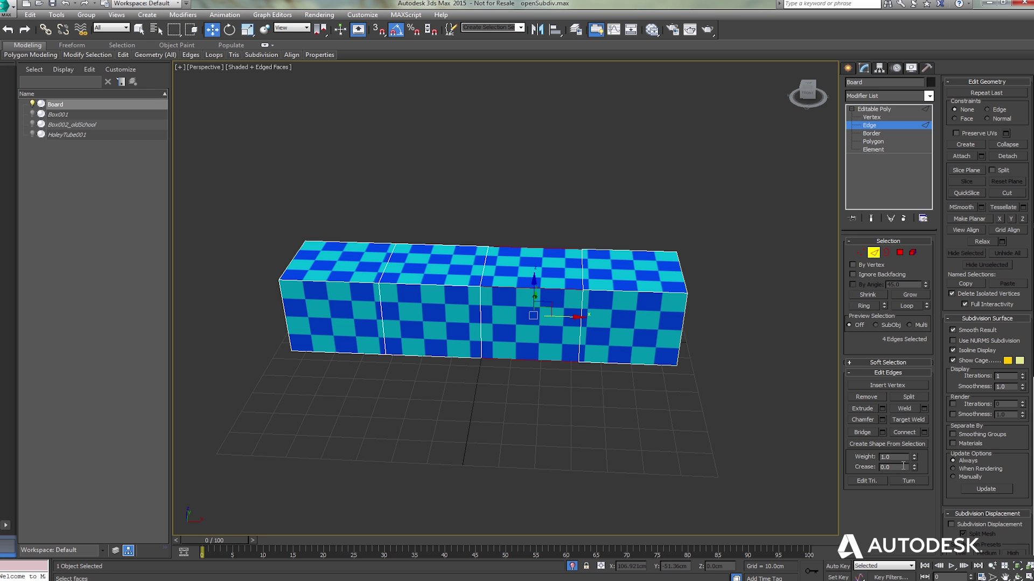
pyautogui.write('0.75')
pyautogui.press('Return')
pyautogui.moveTo(558, 329); pyautogui.dragTo(700, 370, button='middle')
pyautogui.moveTo(593, 229); pyautogui.dragTo(574, 420)
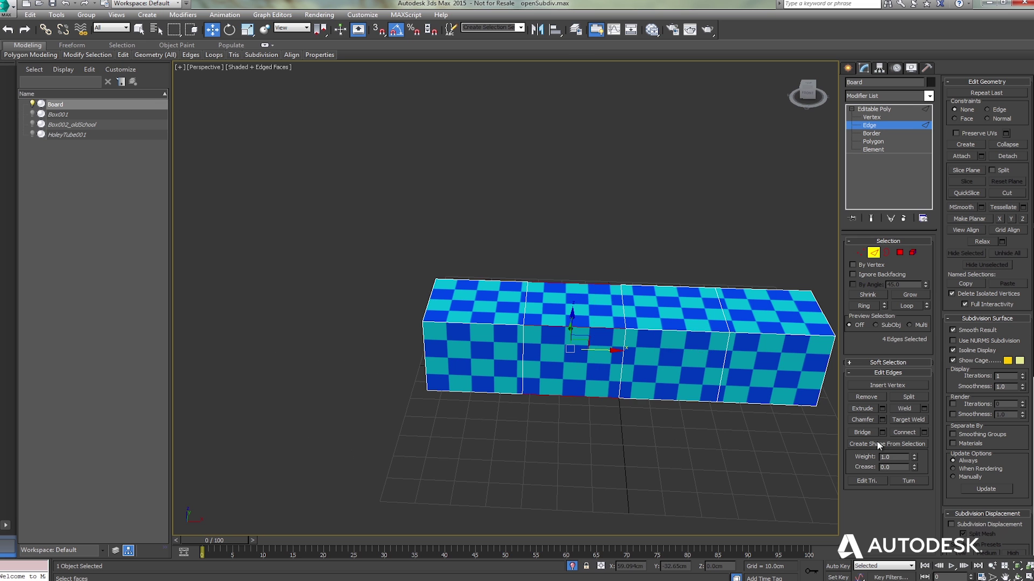
pyautogui.doubleClick(896, 467)
pyautogui.write('.5')
# Assign a crease value to the long edges of the board's left end segment and leave edge editing
pyautogui.moveTo(476, 248); pyautogui.dragTo(572, 261, button='middle')
pyautogui.moveTo(893, 467); pyautogui.dragTo(848, 469)
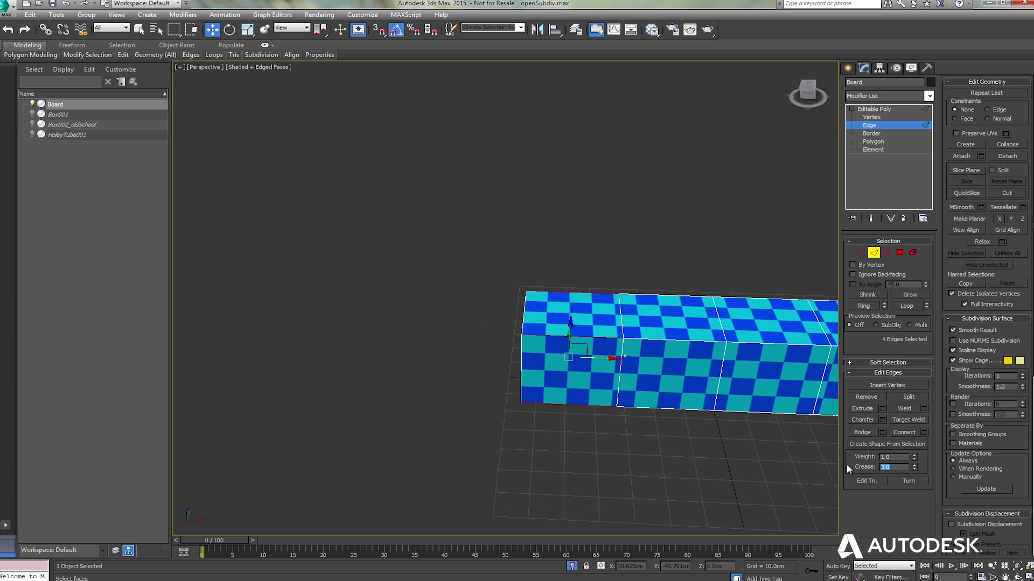
pyautogui.click(808, 90)
pyautogui.click(874, 109)
# Add an OpenSubdiv modifier to the Board and set its iterations to 5
pyautogui.click(887, 96)
pyautogui.scroll(-15, 887, 99)
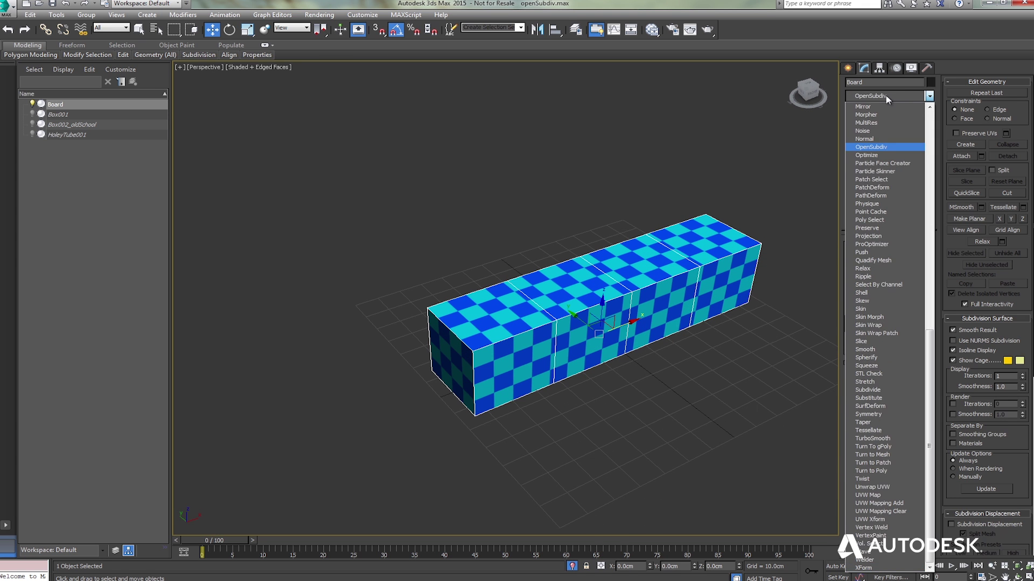
pyautogui.click(883, 144)
pyautogui.click(924, 255)
pyautogui.click(923, 255)
pyautogui.scroll(2, 745, 285)
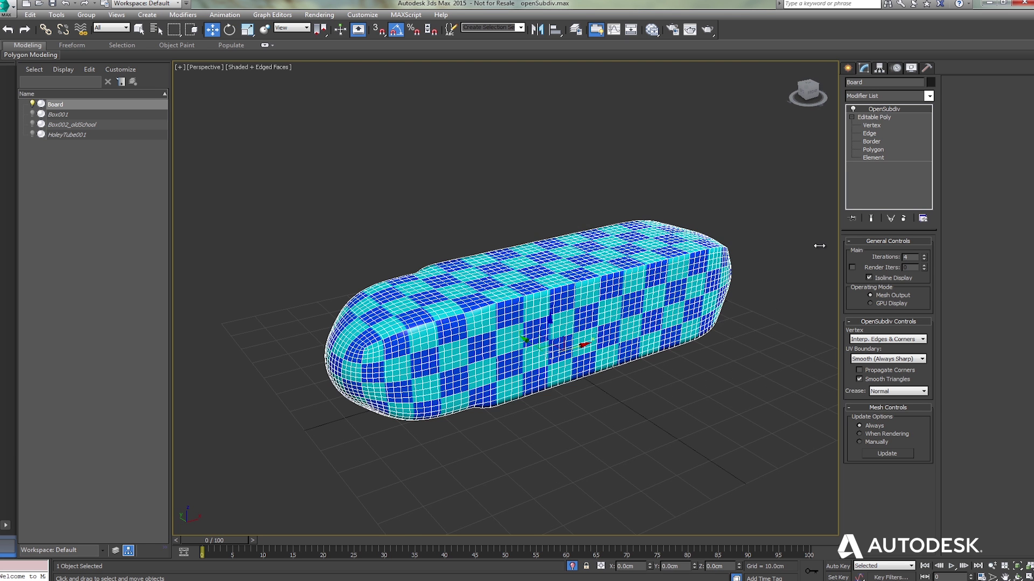
pyautogui.click(924, 255)
# Display the board shaded without edges and reselect it
pyautogui.click(719, 205)
pyautogui.press('F4')
pyautogui.moveTo(568, 331); pyautogui.dragTo(592, 299, button='middle')
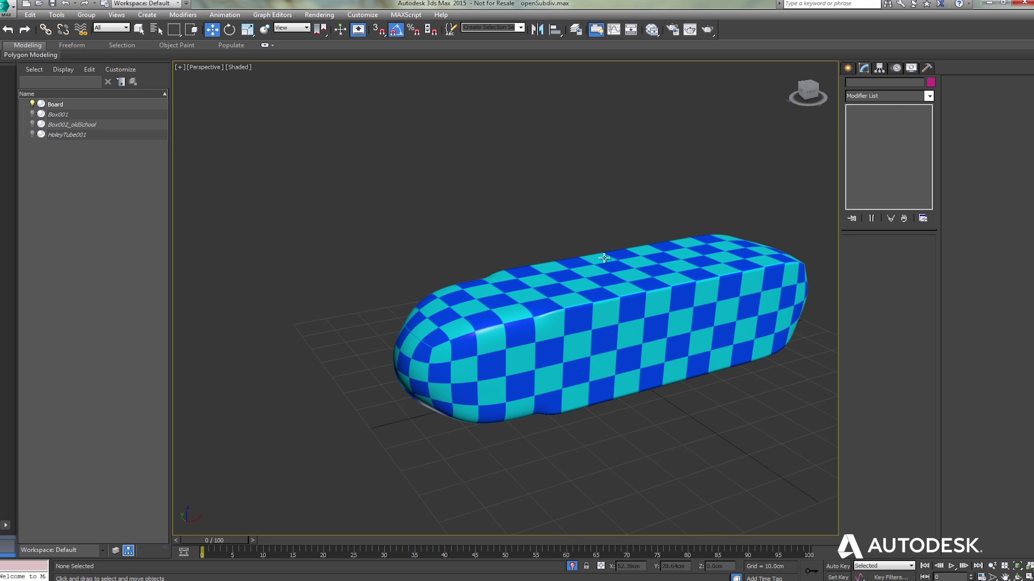
pyautogui.click(587, 309)
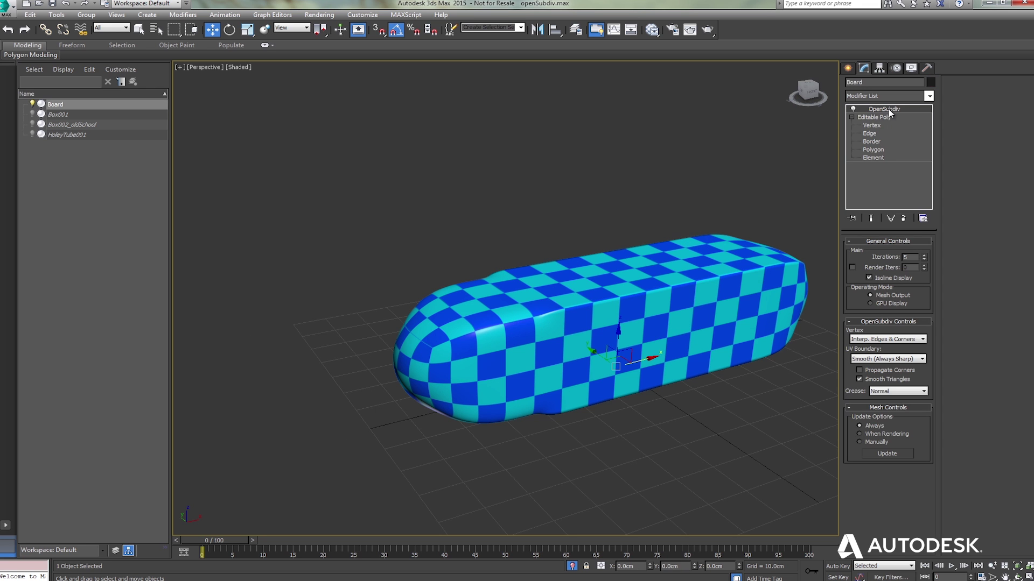
# Switch the board's OpenSubdiv crease method to Chaikin, inspect the creases, and return it to Normal
pyautogui.click(895, 392)
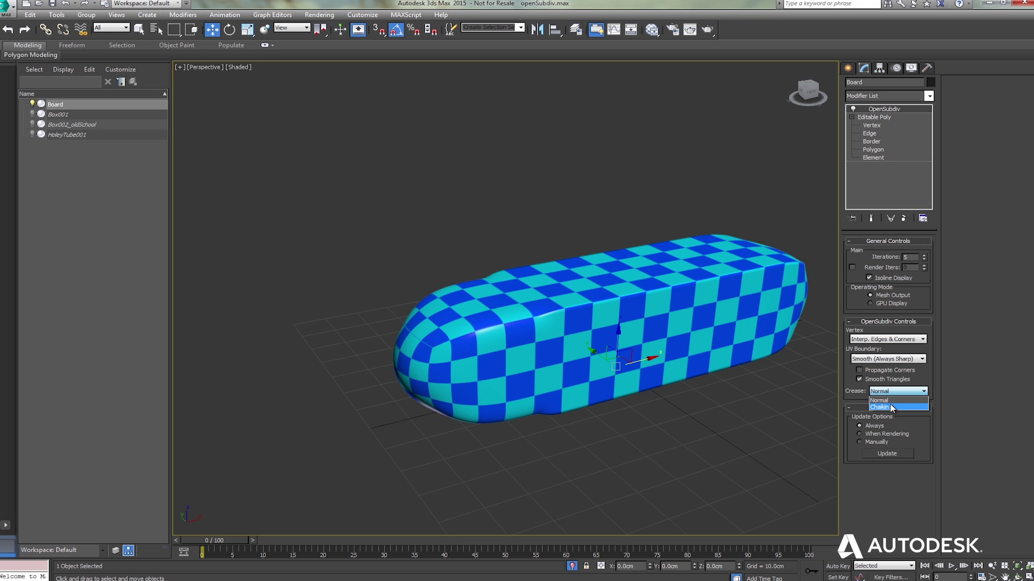
pyautogui.click(888, 407)
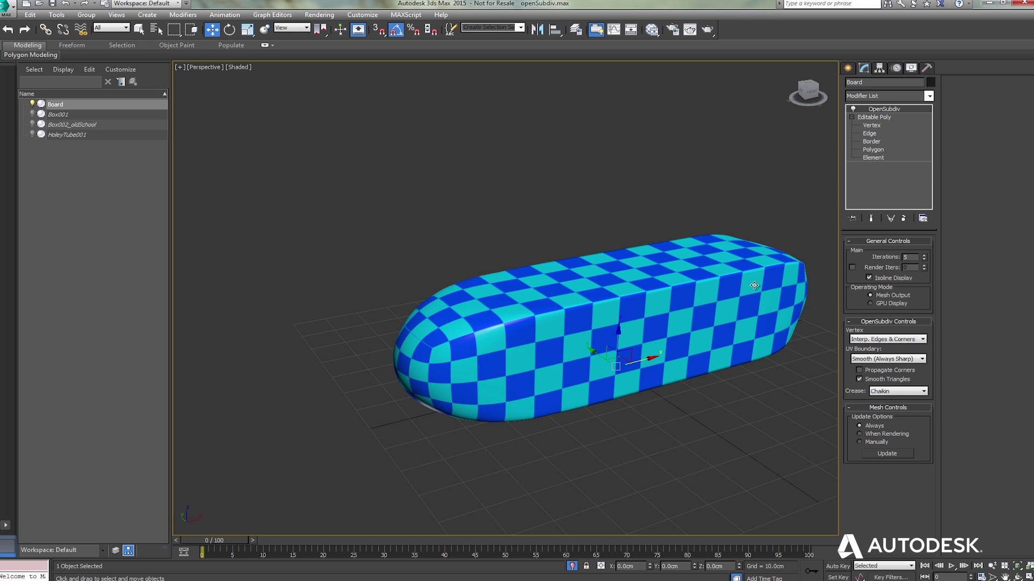
pyautogui.keyDown('alt'); pyautogui.moveTo(466, 301); pyautogui.dragTo(586, 305, button='middle'); pyautogui.keyUp('alt')
pyautogui.click(898, 391)
pyautogui.click(888, 399)
pyautogui.moveTo(727, 338); pyautogui.dragTo(631, 335, button='middle')
pyautogui.scroll(1, 700, 323)
# Compare the Chaikin crease method with Normal once more on the board, leaving the method at Normal
pyautogui.click(890, 392)
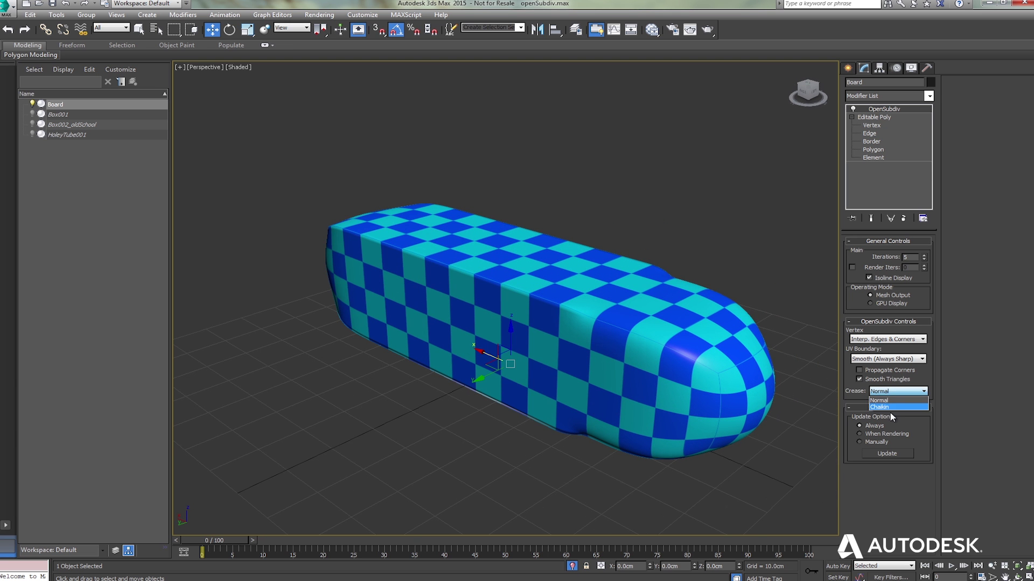
pyautogui.click(890, 407)
pyautogui.keyDown('alt'); pyautogui.moveTo(636, 371); pyautogui.dragTo(597, 370, button='middle'); pyautogui.keyUp('alt')
pyautogui.click(893, 394)
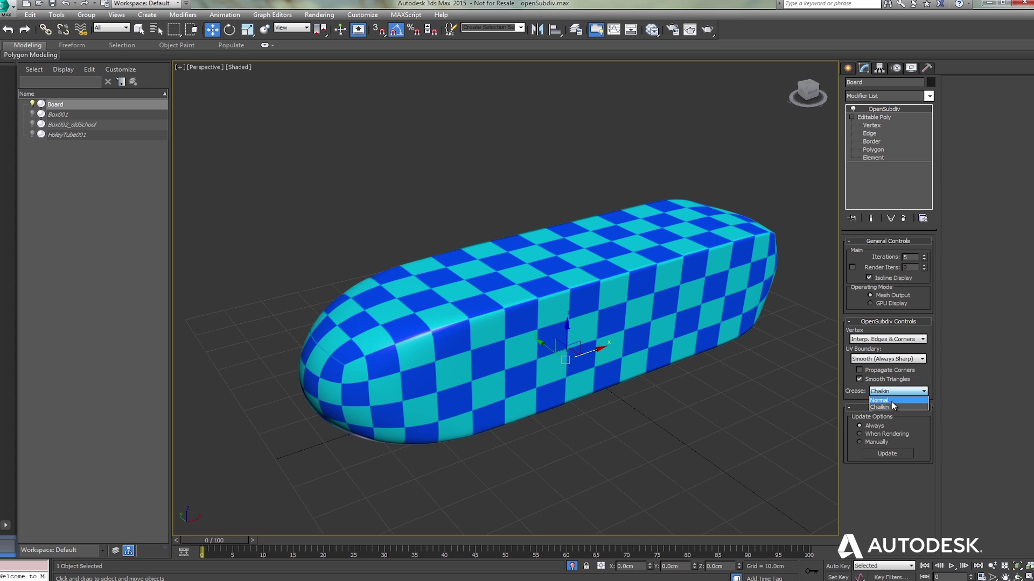
pyautogui.click(891, 401)
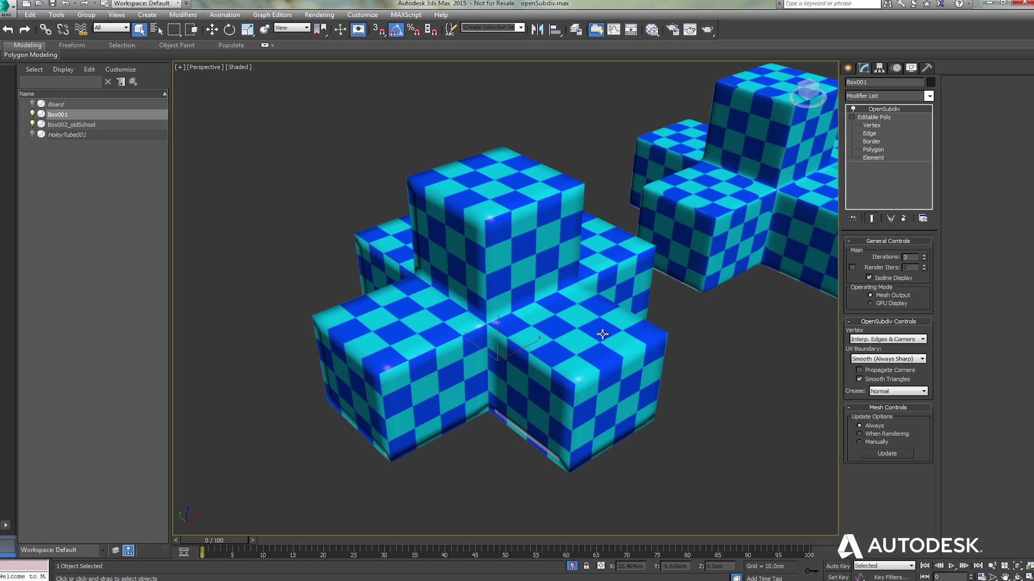
# Remove the crease from Box001's selected edges and return to its OpenSubdiv modifier
pyautogui.click(870, 133)
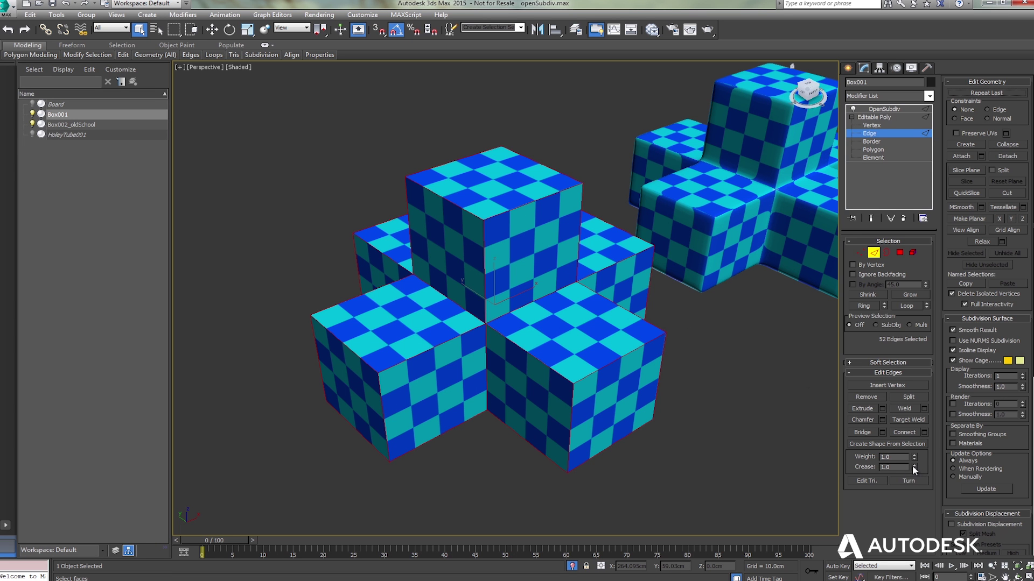
pyautogui.click(877, 110)
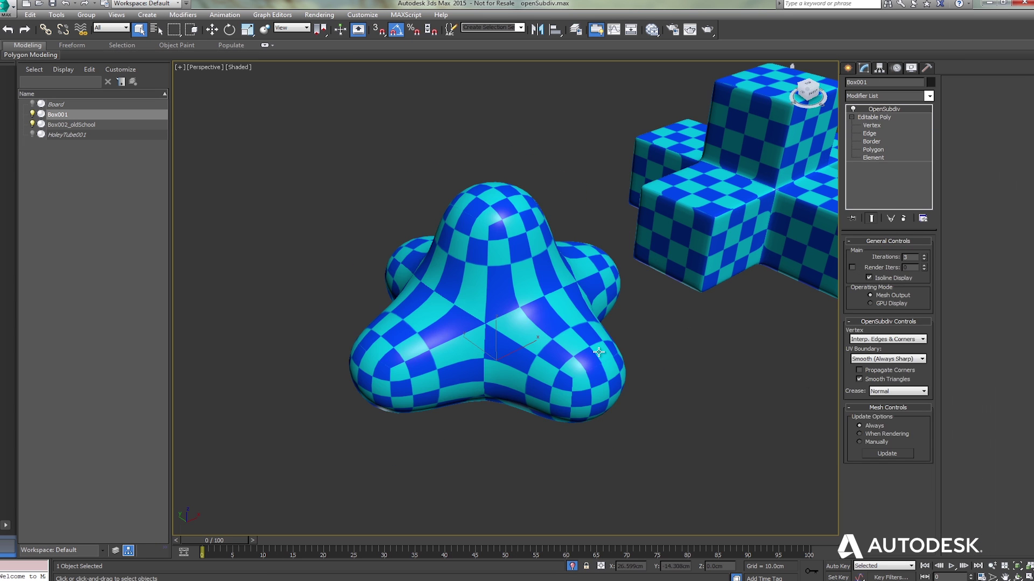
pyautogui.keyDown('alt'); pyautogui.moveTo(657, 339); pyautogui.dragTo(648, 256, button='middle'); pyautogui.keyUp('alt')
pyautogui.moveTo(574, 358)
pyautogui.keyDown('alt'); pyautogui.mouseDown(button='middle')
pyautogui.moveTo(657, 362)
pyautogui.moveTo(568, 361)
pyautogui.moveTo(578, 359)
pyautogui.mouseUp(button='middle'); pyautogui.keyUp('alt')
# Compare Box001's UV boundary options Bilinear (None), Smooth (Edge only) and Smooth (Edge & Corner), ending on Smooth (Always Sharp)
pyautogui.click(883, 360)
pyautogui.click(881, 368)
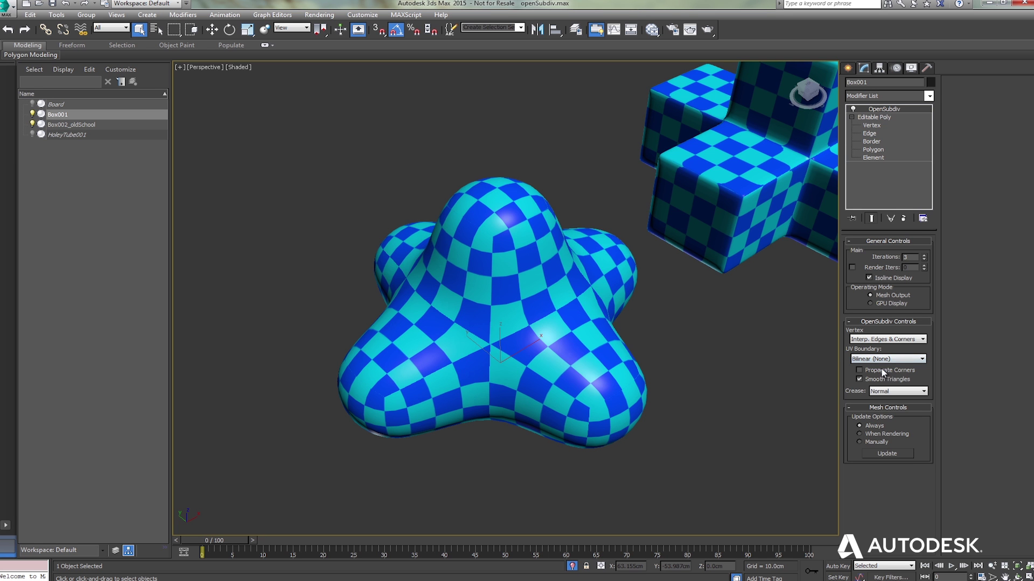
pyautogui.moveTo(567, 358)
pyautogui.keyDown('alt'); pyautogui.mouseDown(button='middle')
pyautogui.moveTo(646, 347)
pyautogui.moveTo(569, 343)
pyautogui.mouseUp(button='middle'); pyautogui.keyUp('alt')
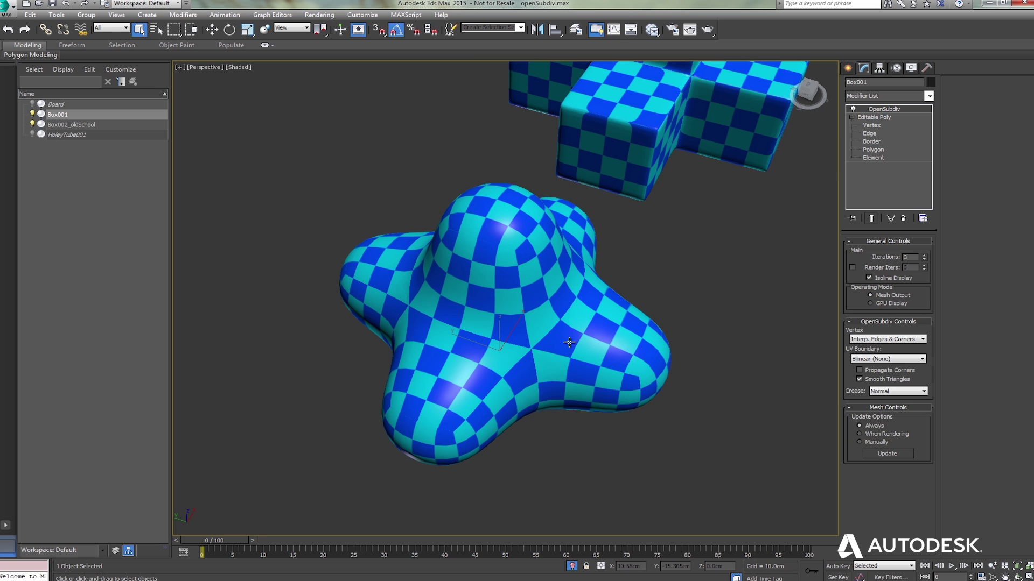
pyautogui.click(863, 360)
pyautogui.click(883, 376)
pyautogui.click(882, 360)
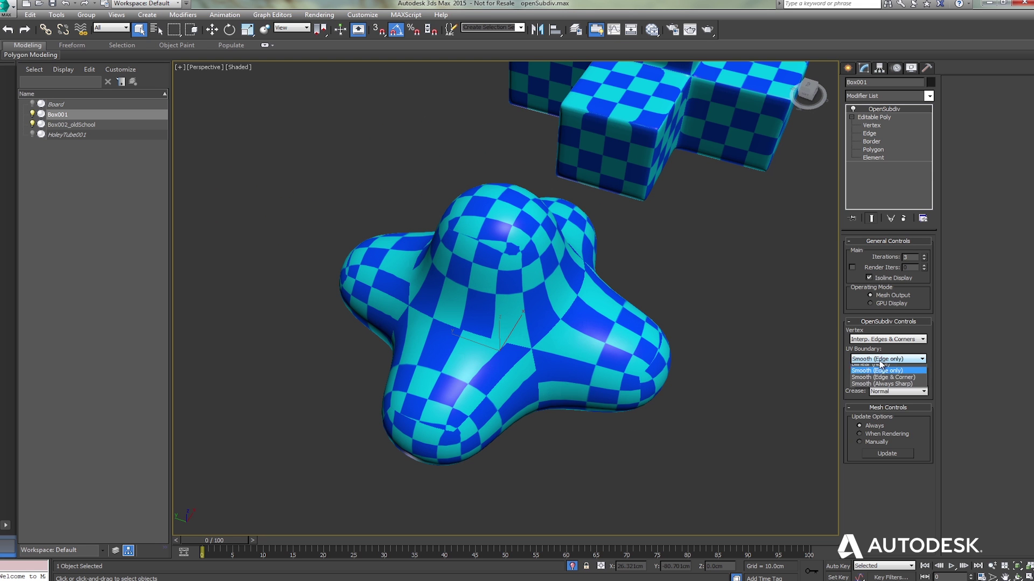
pyautogui.click(881, 381)
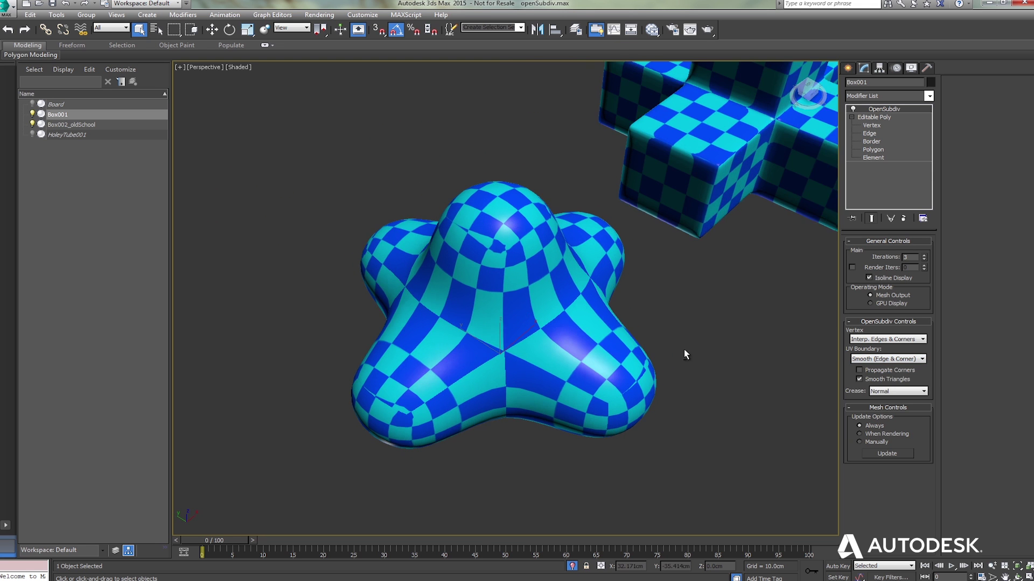
pyautogui.click(884, 360)
pyautogui.click(887, 388)
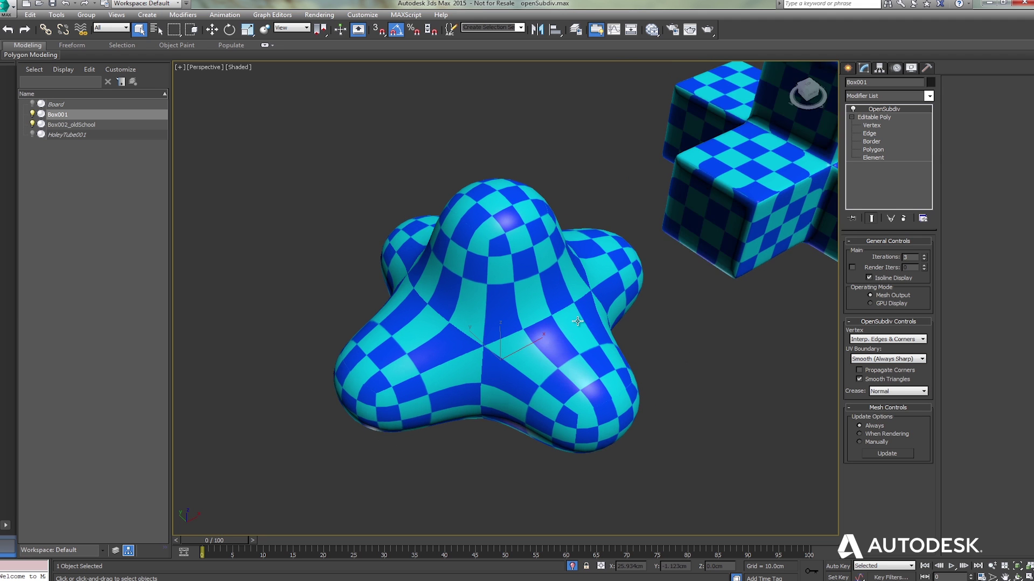
pyautogui.click(885, 359)
pyautogui.click(789, 252)
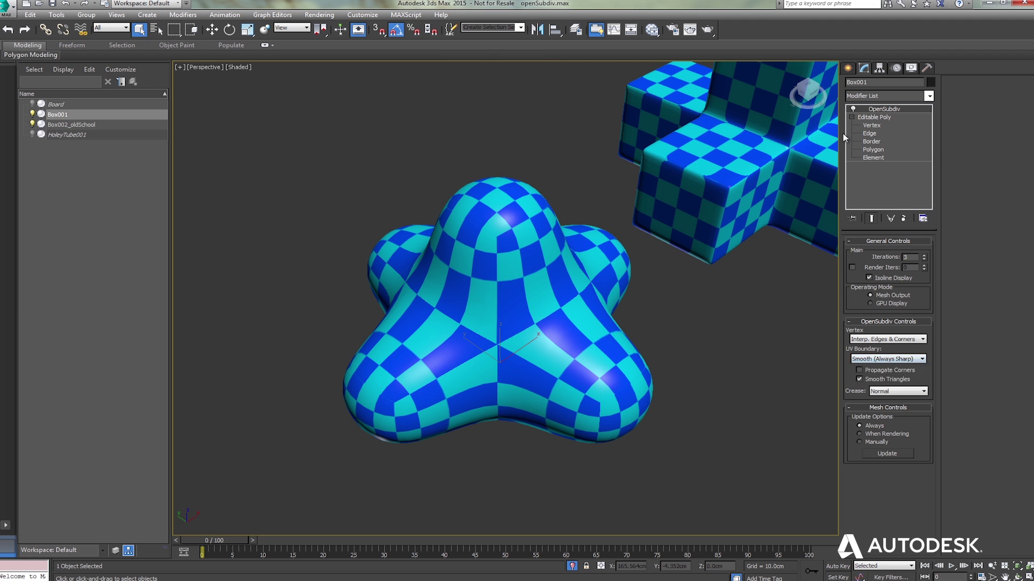
# Hide Box001 and Box002_oldSchool, unhide HoleyTube001, and select the tube for moving
pyautogui.click(848, 69)
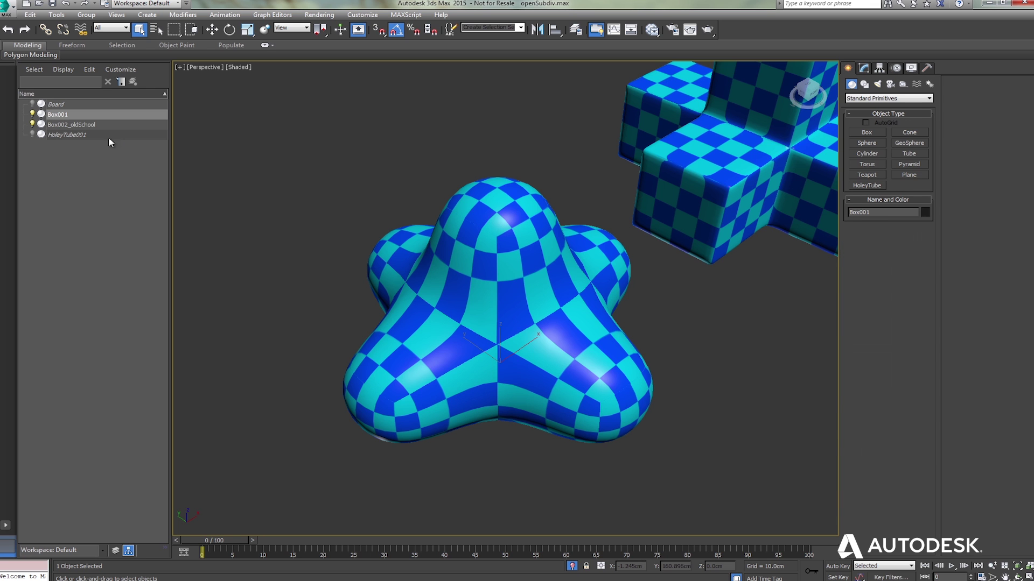
pyautogui.click(32, 124)
pyautogui.click(32, 114)
pyautogui.click(32, 134)
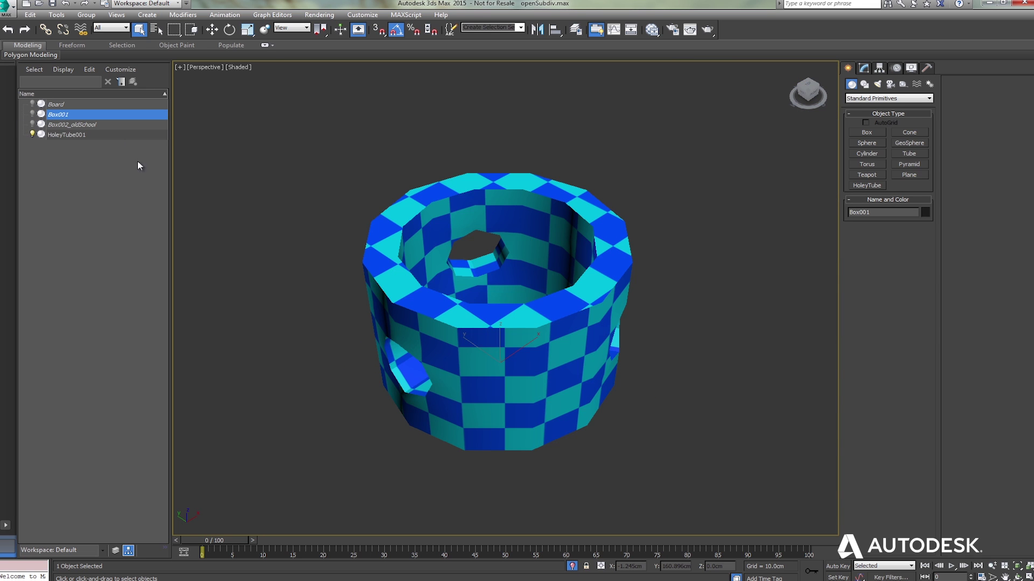
pyautogui.click(516, 327)
pyautogui.press('w')
pyautogui.keyDown('alt'); pyautogui.moveTo(517, 328); pyautogui.dragTo(533, 311, button='middle'); pyautogui.keyUp('alt')
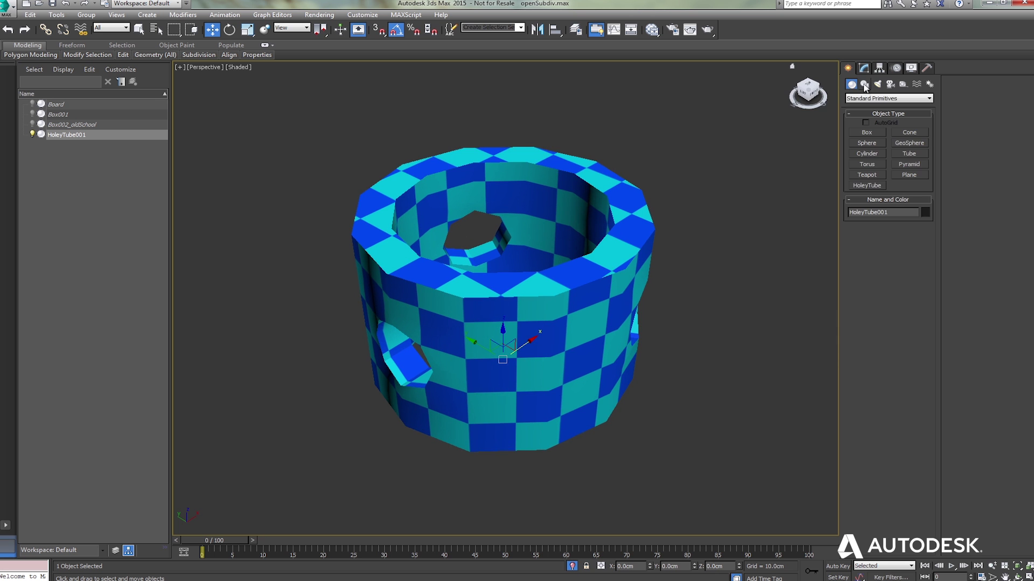
# Add an OpenSubdiv modifier to HoleyTube001 and set its iterations to 3
pyautogui.click(863, 68)
pyautogui.click(884, 95)
pyautogui.press('o')
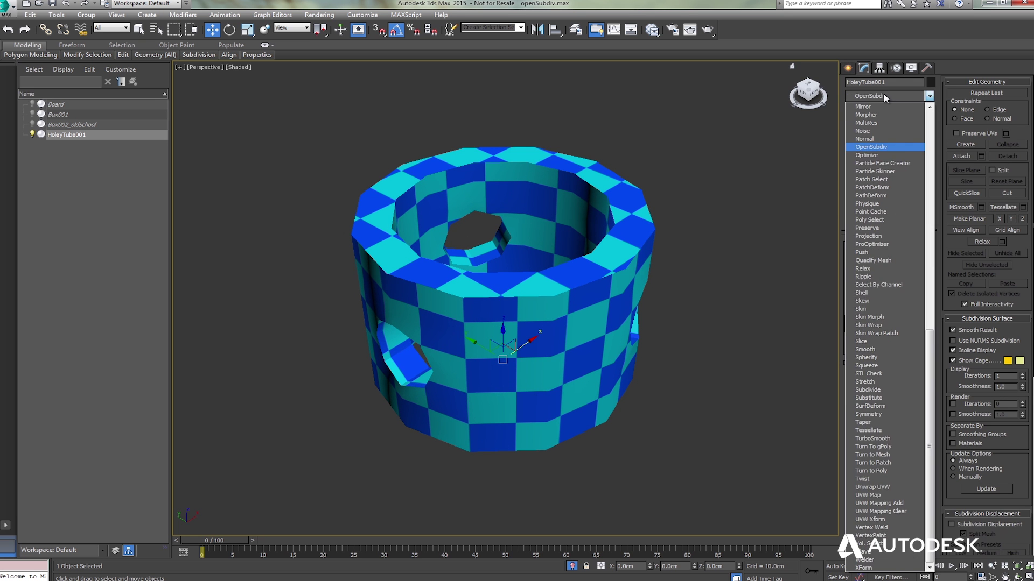
pyautogui.press('Return')
pyautogui.click(924, 256)
pyautogui.click(924, 256)
pyautogui.moveTo(567, 273); pyautogui.dragTo(599, 277, button='middle')
pyautogui.press('F4')
pyautogui.press('F4')
pyautogui.scroll(2, 599, 277)
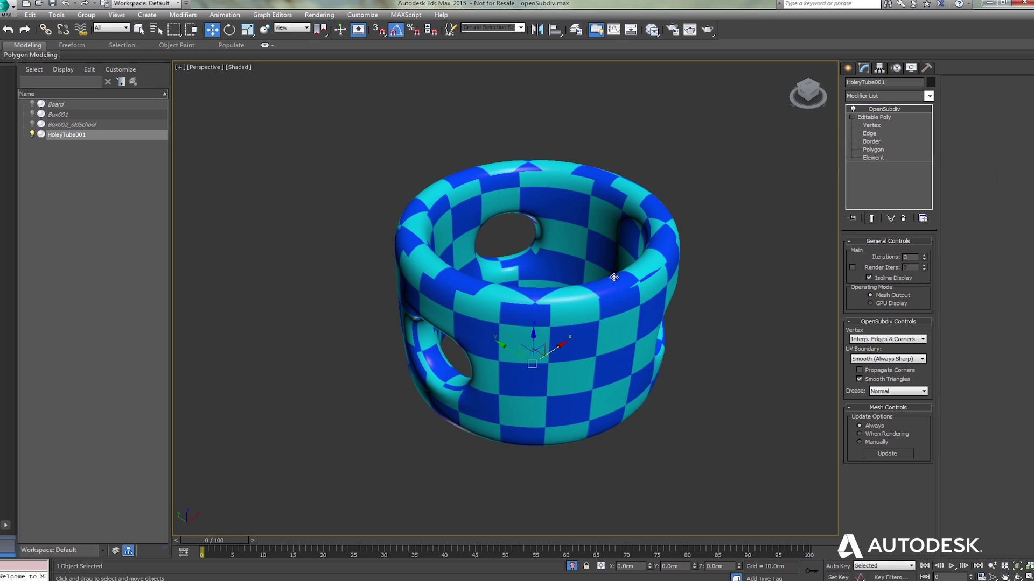
# Set the tube's OpenSubdiv UV boundary to Bilinear (None) and add an Unwrap UVW modifier above it
pyautogui.click(873, 359)
pyautogui.click(872, 368)
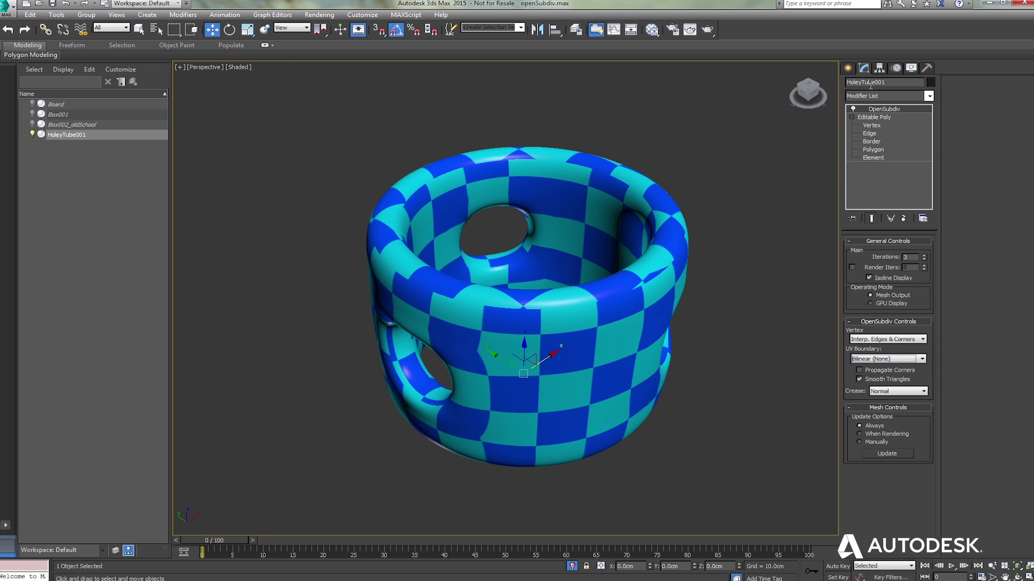
pyautogui.click(880, 95)
pyautogui.click(883, 110)
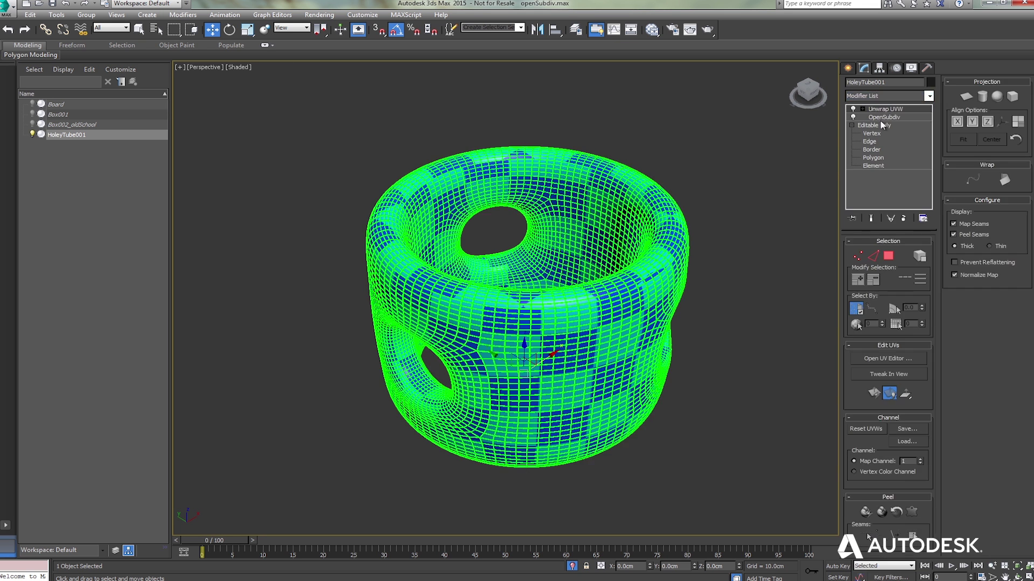
# Open the tube's UV editor and examine the UV layout around the ring and the hole
pyautogui.click(885, 359)
pyautogui.scroll(4, 118, 183)
pyautogui.click(232, 70)
pyautogui.scroll(3, 150, 203)
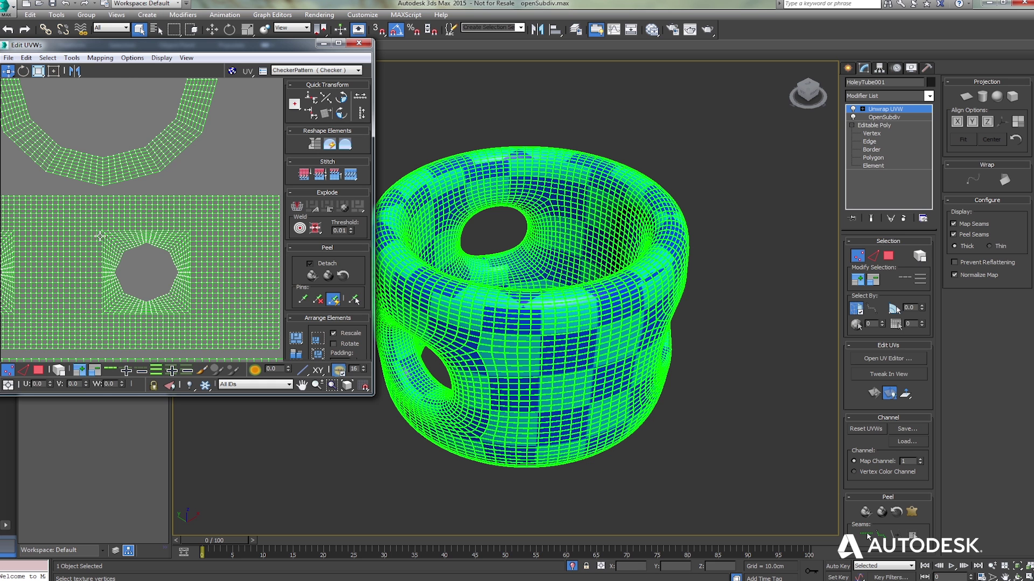
# Set the tube's UV boundary to Smooth (Edge only) and reset the UVWs to inspect the refreshed layout
pyautogui.click(883, 117)
pyautogui.click(890, 358)
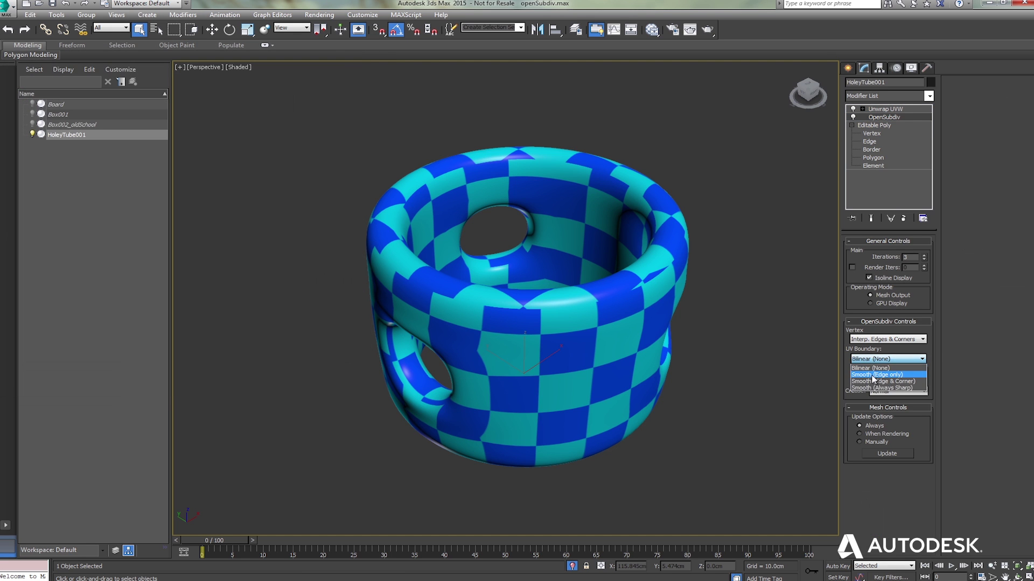
pyautogui.click(880, 382)
pyautogui.click(891, 109)
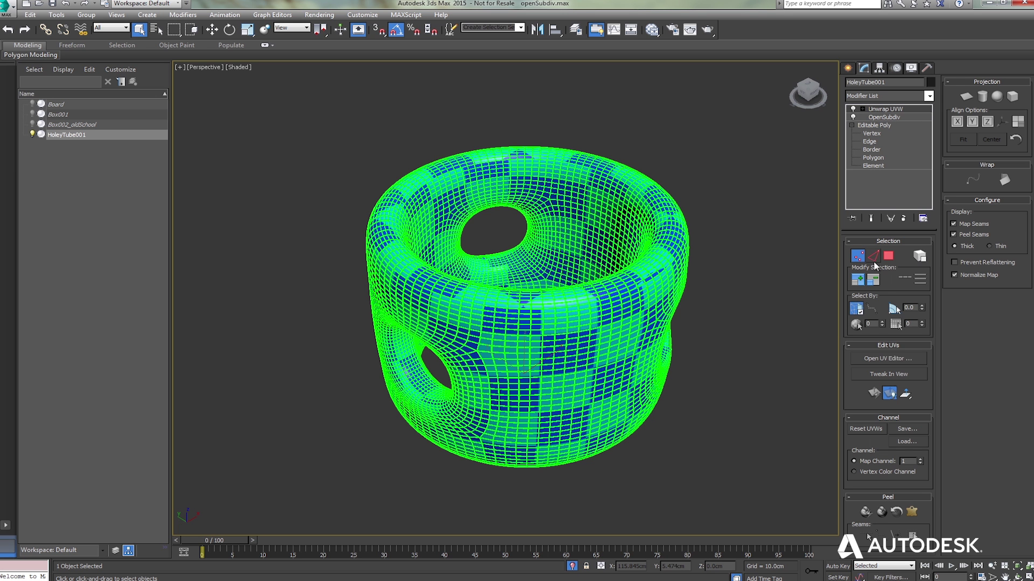
pyautogui.click(888, 359)
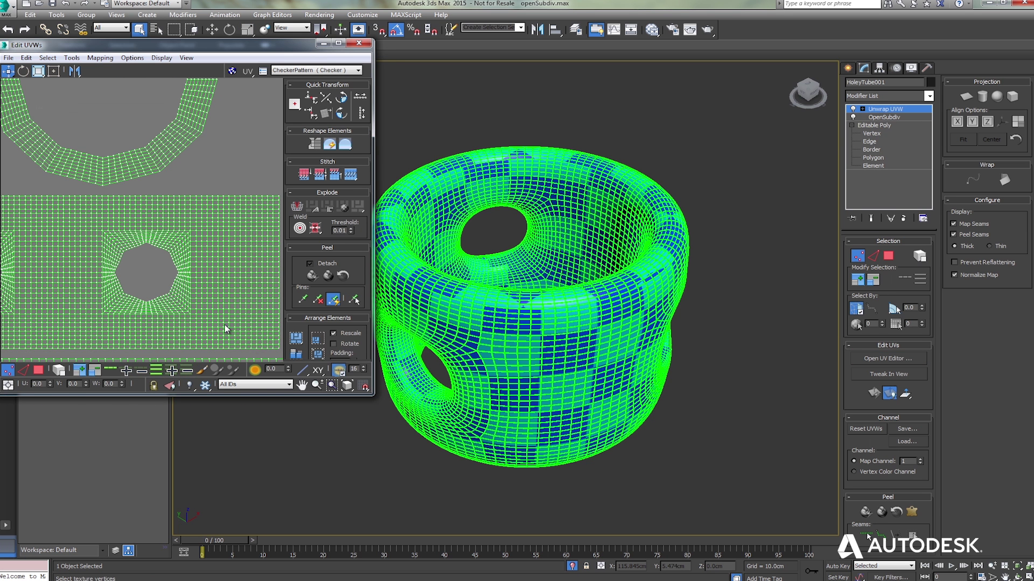
pyautogui.click(860, 428)
pyautogui.click(559, 336)
pyautogui.moveTo(161, 156); pyautogui.dragTo(97, 247, button='middle')
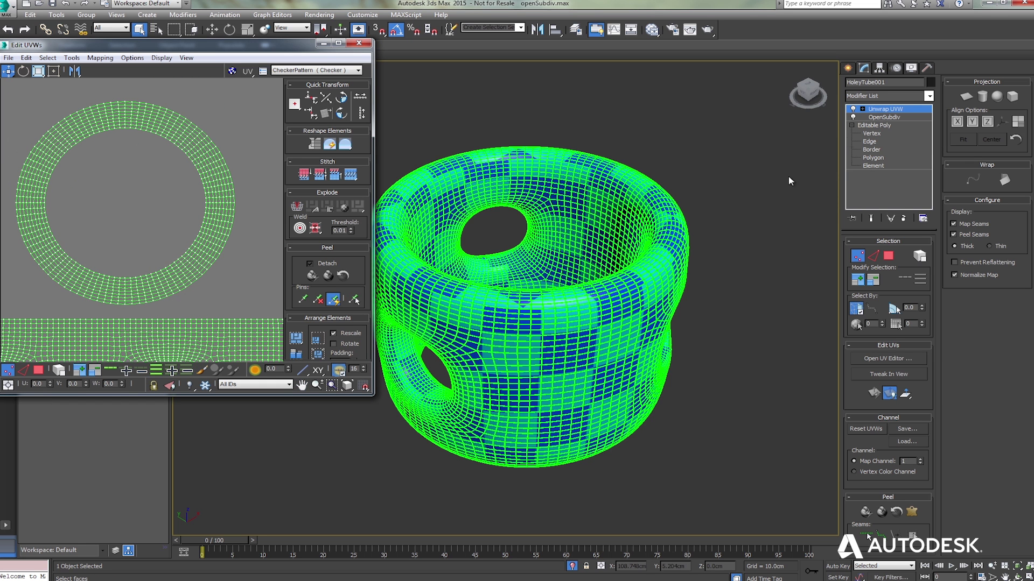
# Set the tube's UV boundary to Smooth (Edge & Corner) and reset the UVWs in the UV editor
pyautogui.click(889, 118)
pyautogui.click(888, 359)
pyautogui.click(901, 381)
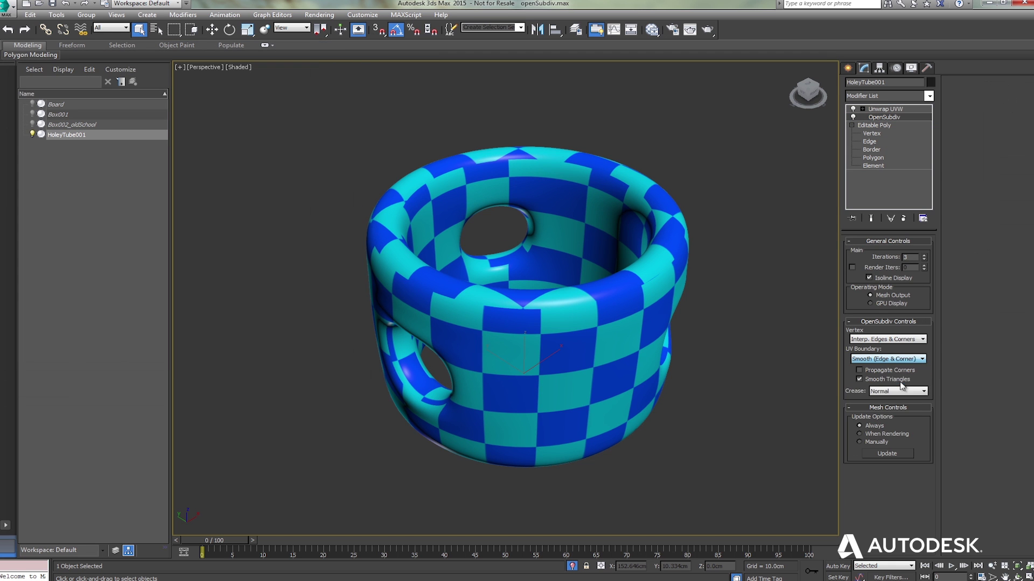
pyautogui.click(885, 109)
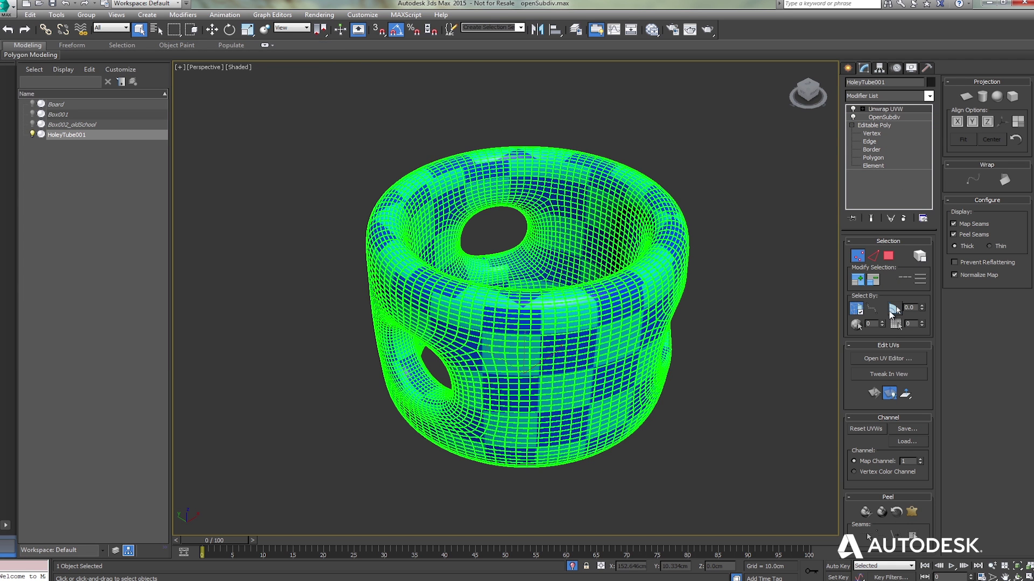
pyautogui.click(888, 359)
pyautogui.click(865, 428)
pyautogui.click(558, 336)
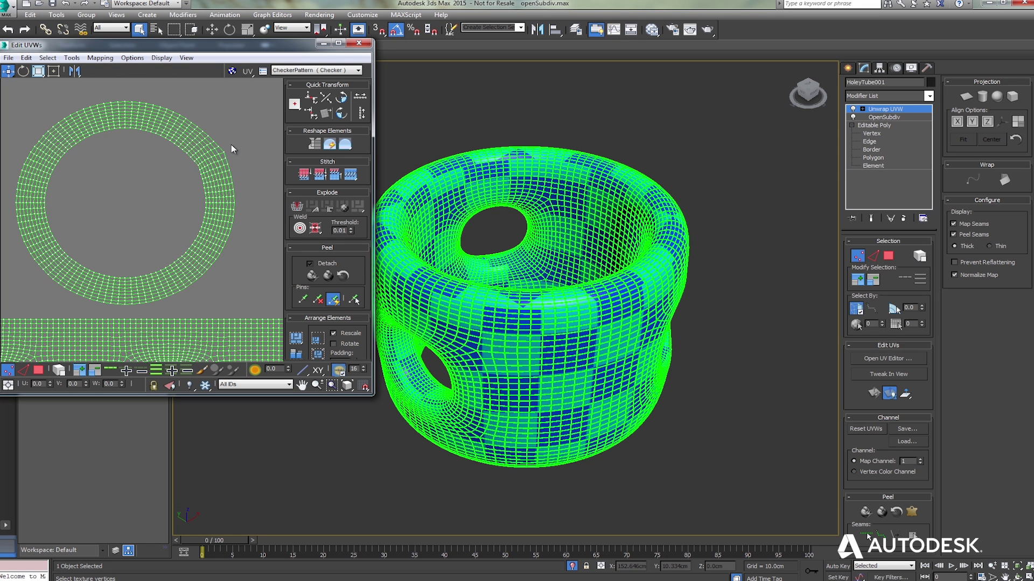
# Inspect the smoothed UV ring and hole by selecting UV vertices along the hole's upper edge
pyautogui.moveTo(227, 146); pyautogui.dragTo(189, 168)
pyautogui.moveTo(210, 264); pyautogui.dragTo(186, 146, button='middle')
pyautogui.scroll(3, 164, 273)
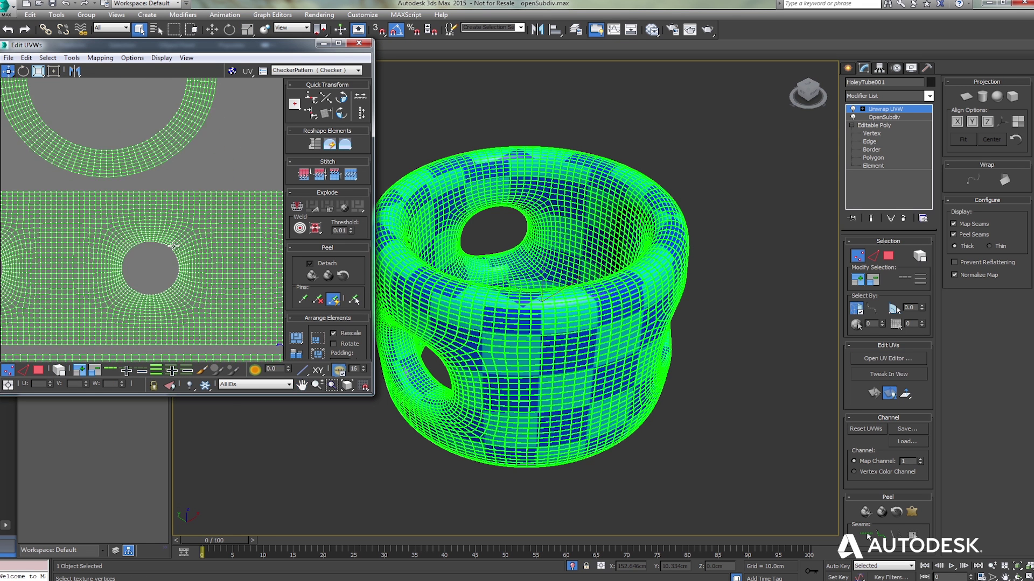
pyautogui.moveTo(198, 224); pyautogui.dragTo(156, 263)
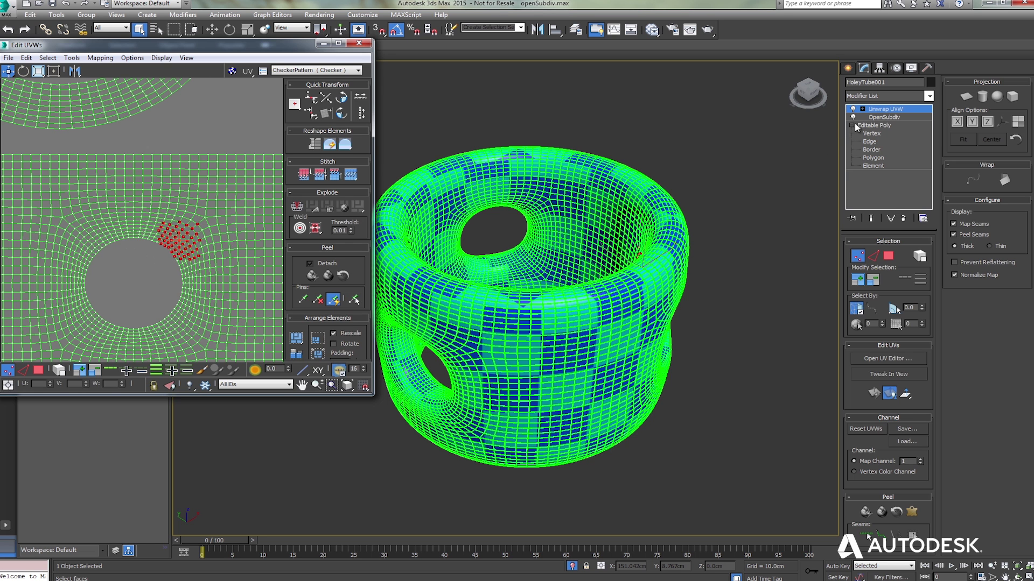
# Set the tube's UV boundary to Smooth (Always Sharp), reset the UVWs, and inspect the ring and hole shells
pyautogui.click(883, 117)
pyautogui.click(893, 359)
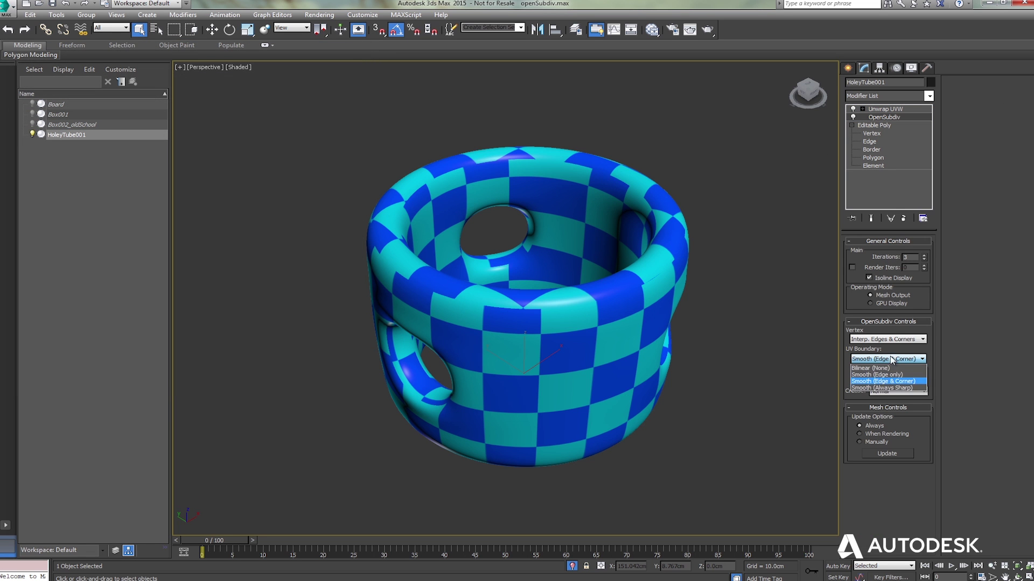
pyautogui.click(887, 388)
pyautogui.click(885, 108)
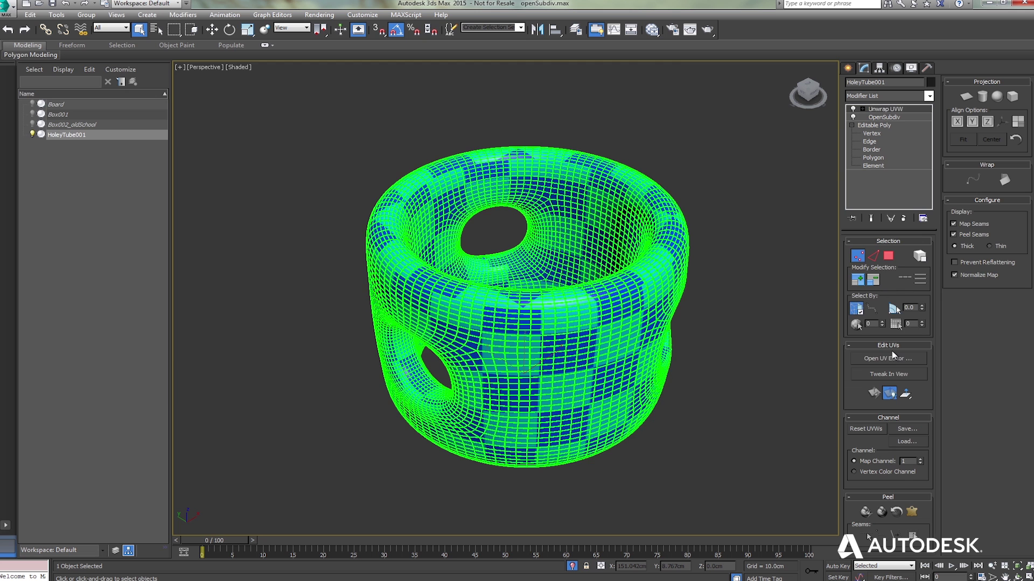
pyautogui.click(888, 359)
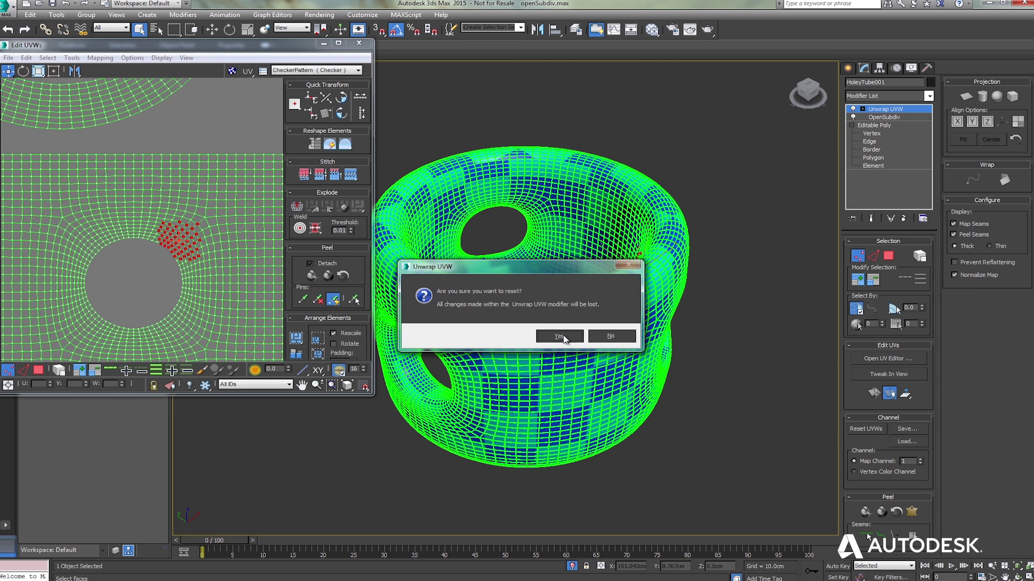
pyautogui.click(560, 335)
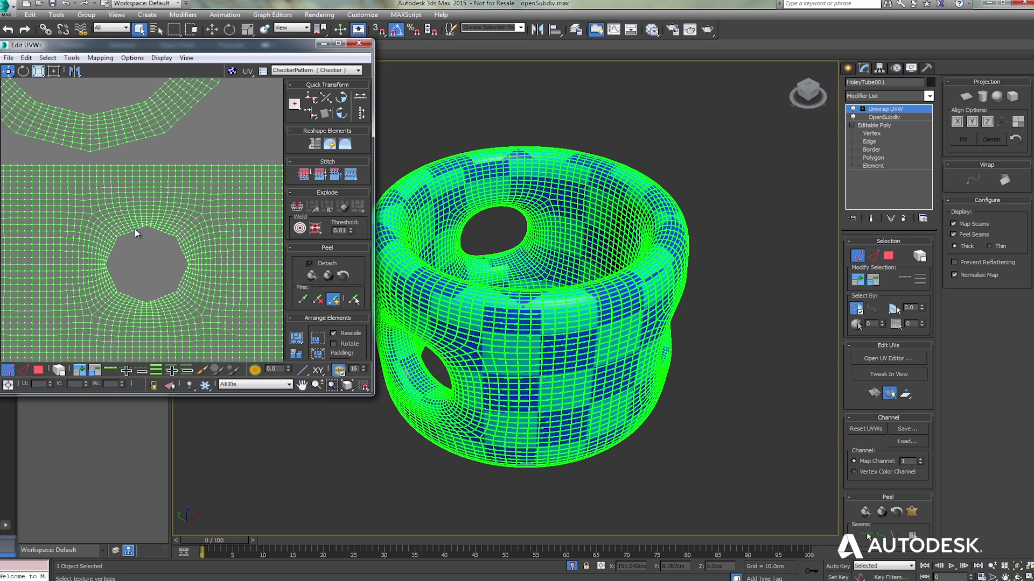
pyautogui.scroll(-3, 151, 146)
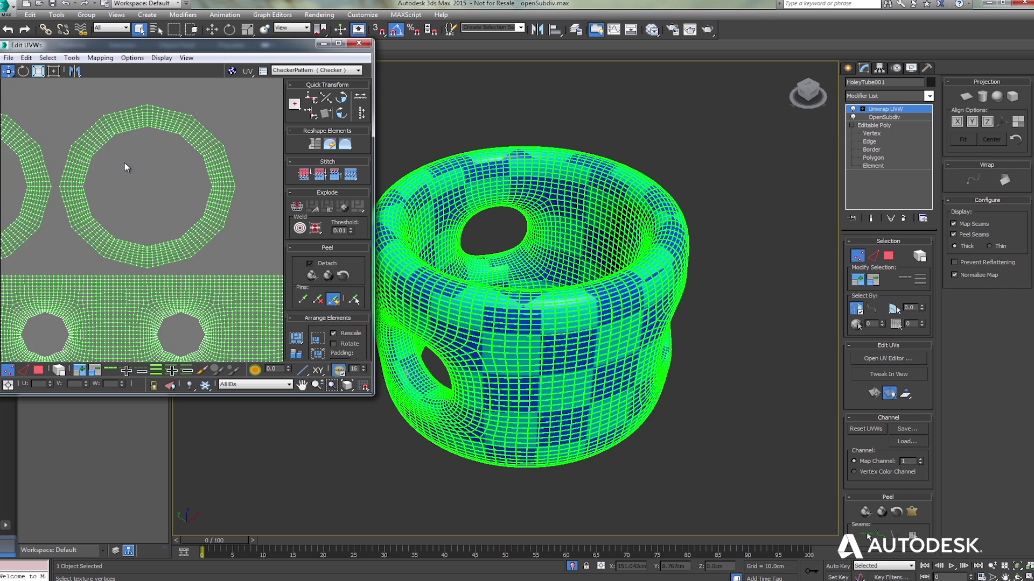
pyautogui.scroll(6, 172, 231)
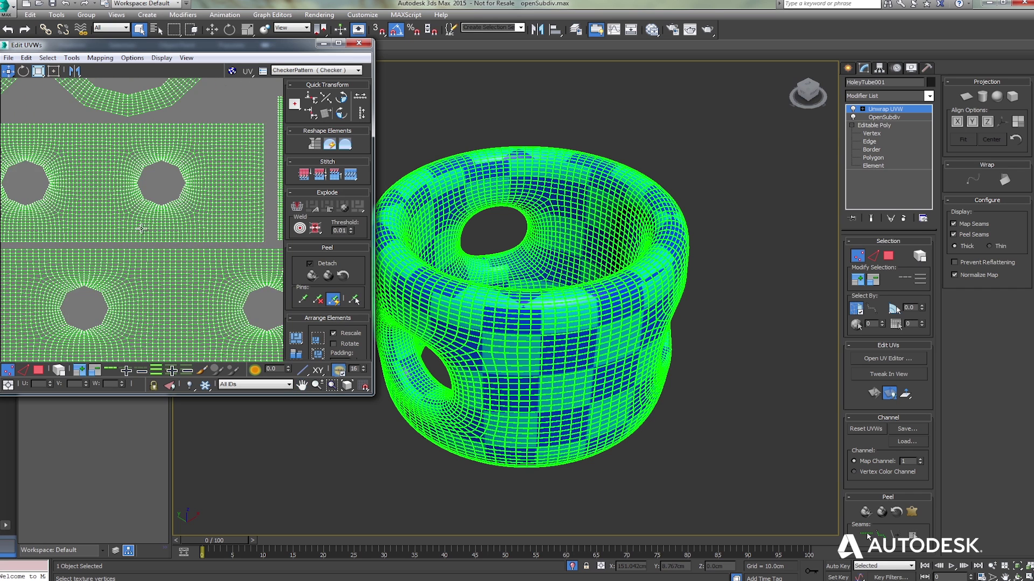
pyautogui.moveTo(191, 174); pyautogui.dragTo(187, 295, button='middle')
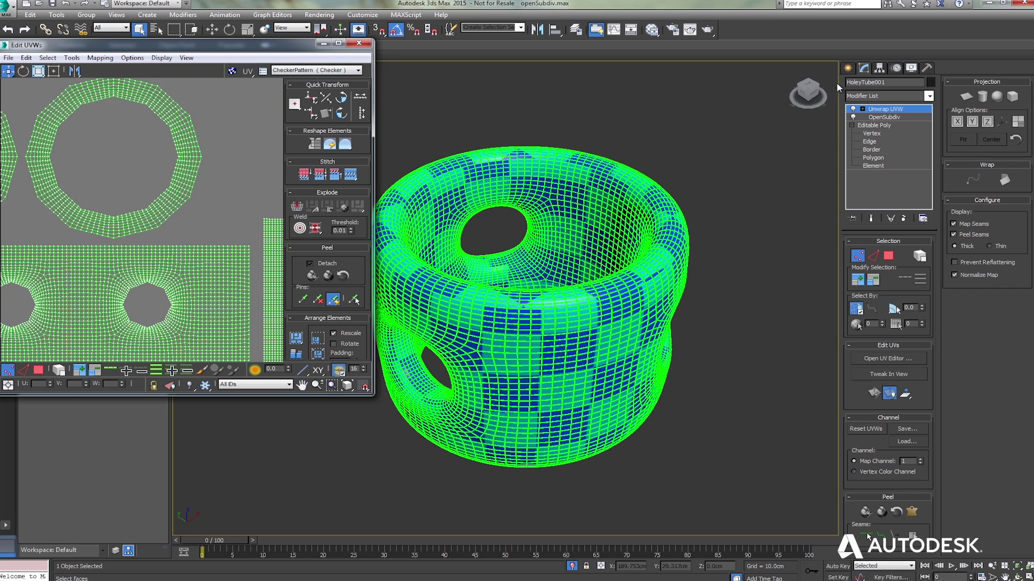
pyautogui.click(891, 118)
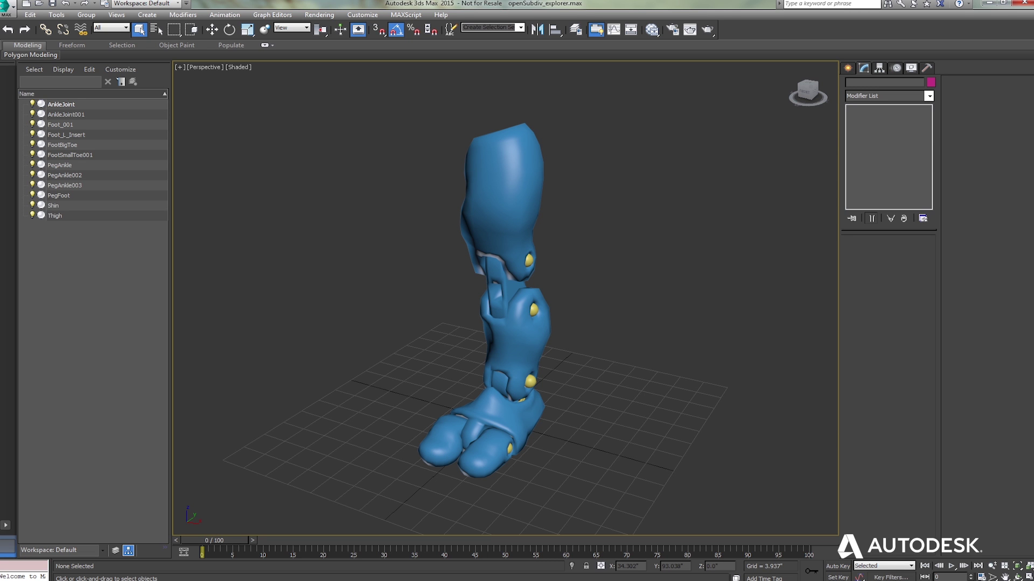
# Add a CreaseSet modifier to all the leg parts and show edged faces in the viewport
pyautogui.moveTo(617, 141); pyautogui.dragTo(330, 521)
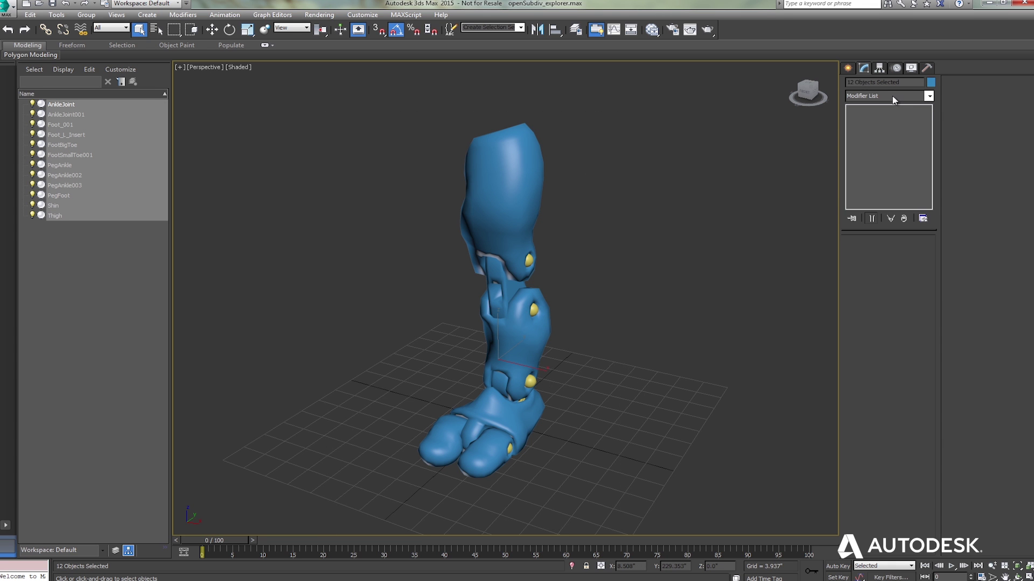
pyautogui.click(890, 97)
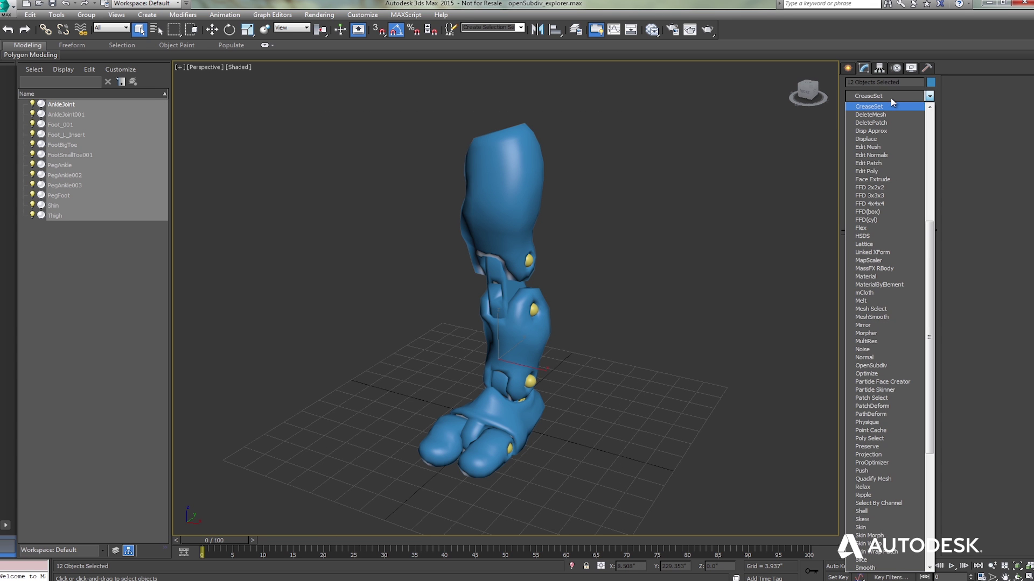
pyautogui.press('Return')
pyautogui.keyDown('alt'); pyautogui.moveTo(622, 229); pyautogui.dragTo(586, 300, button='middle'); pyautogui.keyUp('alt')
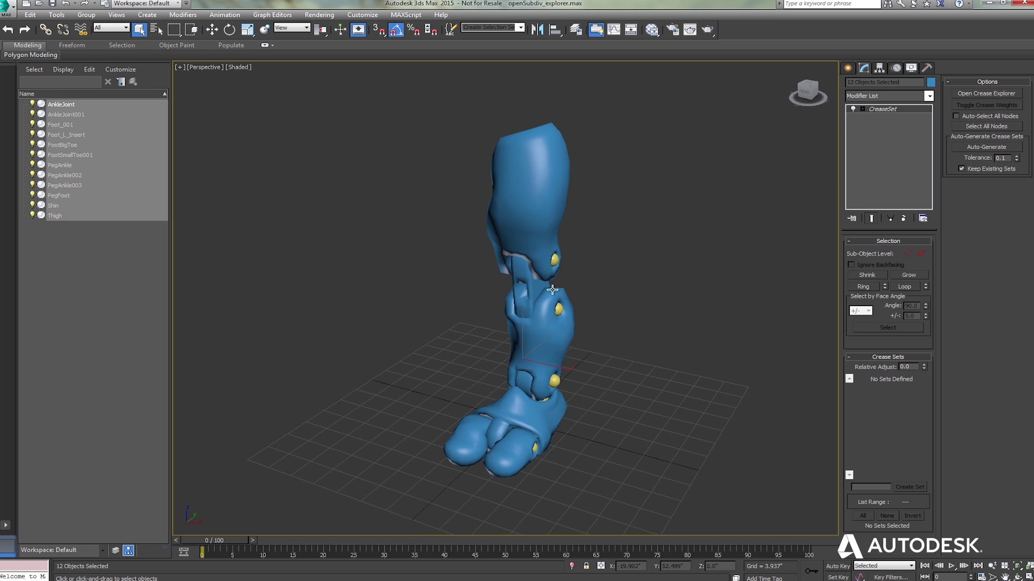
pyautogui.press('F4')
pyautogui.keyDown('alt'); pyautogui.moveTo(398, 289); pyautogui.dragTo(611, 221, button='middle'); pyautogui.keyUp('alt')
# At CreaseSet's edge level, select edges by a face angle of 90 with a tolerance of 5, and inspect the knee
pyautogui.click(861, 108)
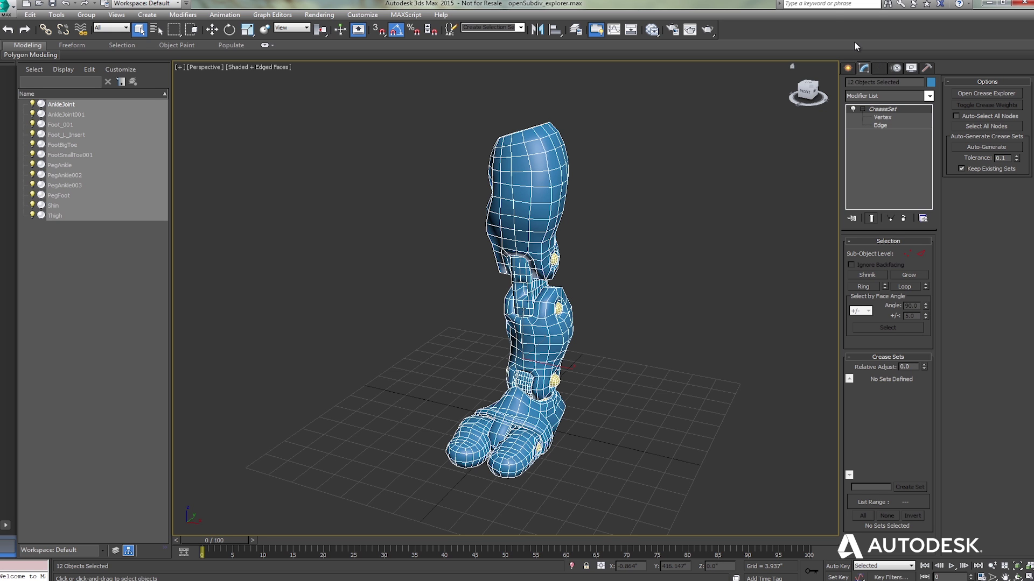
pyautogui.click(881, 125)
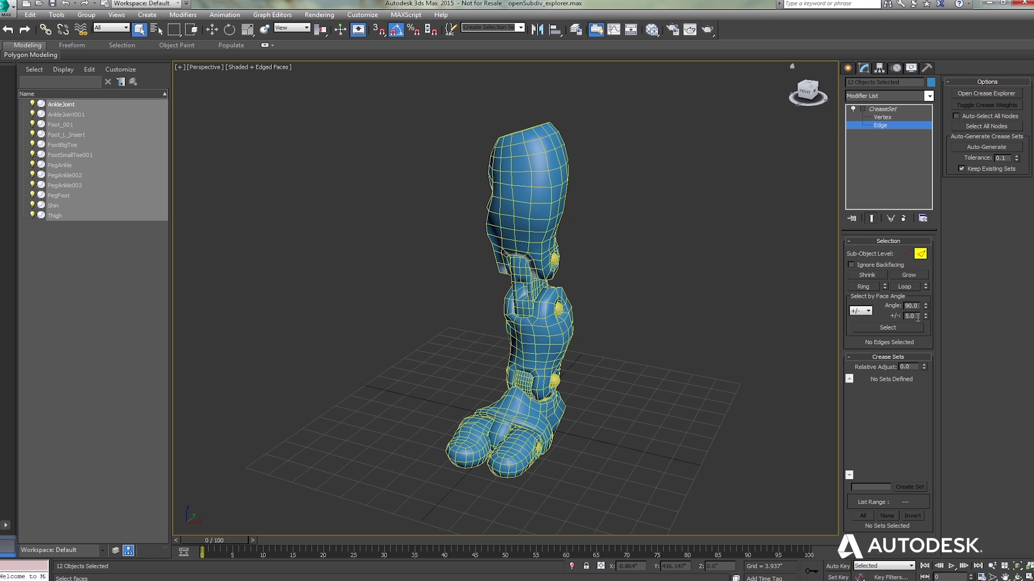
pyautogui.click(888, 328)
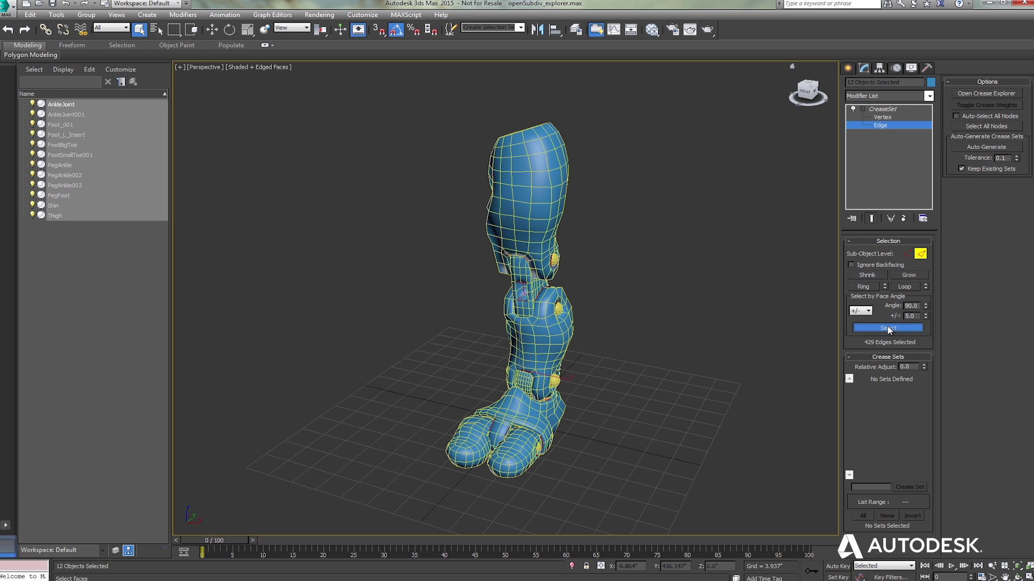
pyautogui.scroll(4, 532, 306)
pyautogui.keyDown('alt'); pyautogui.moveTo(541, 298); pyautogui.dragTo(693, 365, button='middle'); pyautogui.keyUp('alt')
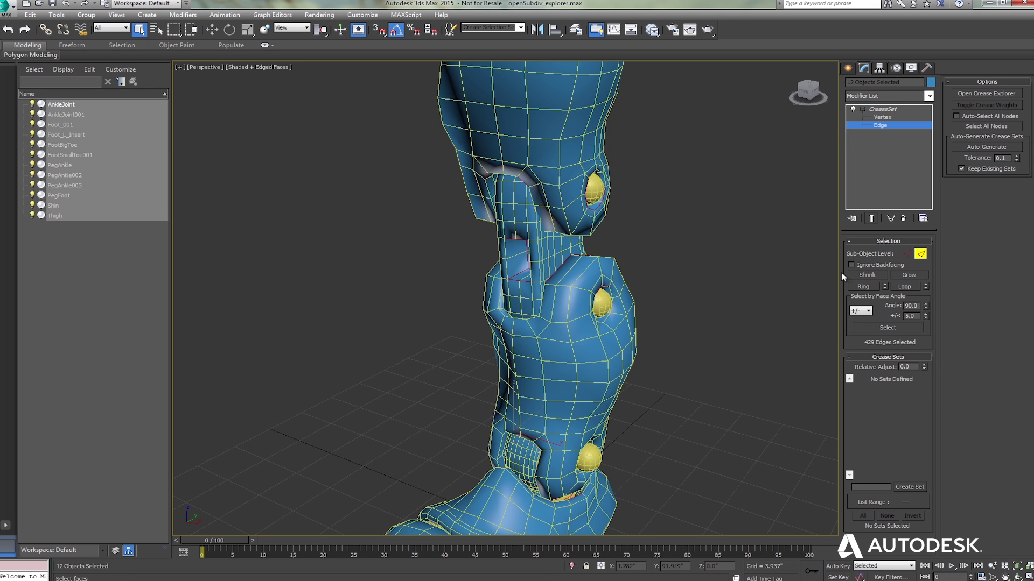
pyautogui.scroll(4, 541, 312)
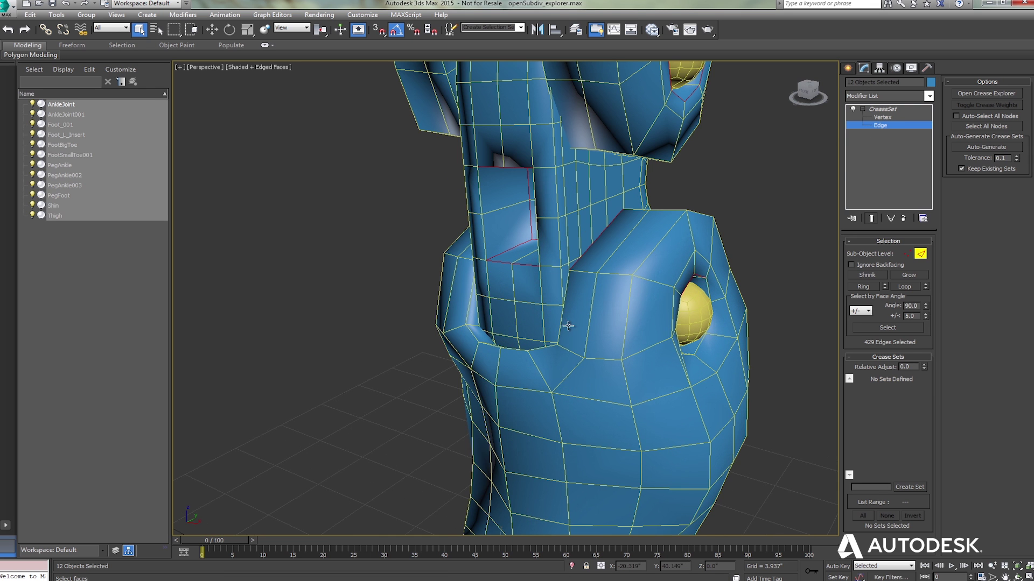
# Pick an edge beside the knee link and turn on Ignore Backfacing for edge selection
pyautogui.click(564, 293)
pyautogui.click(566, 290)
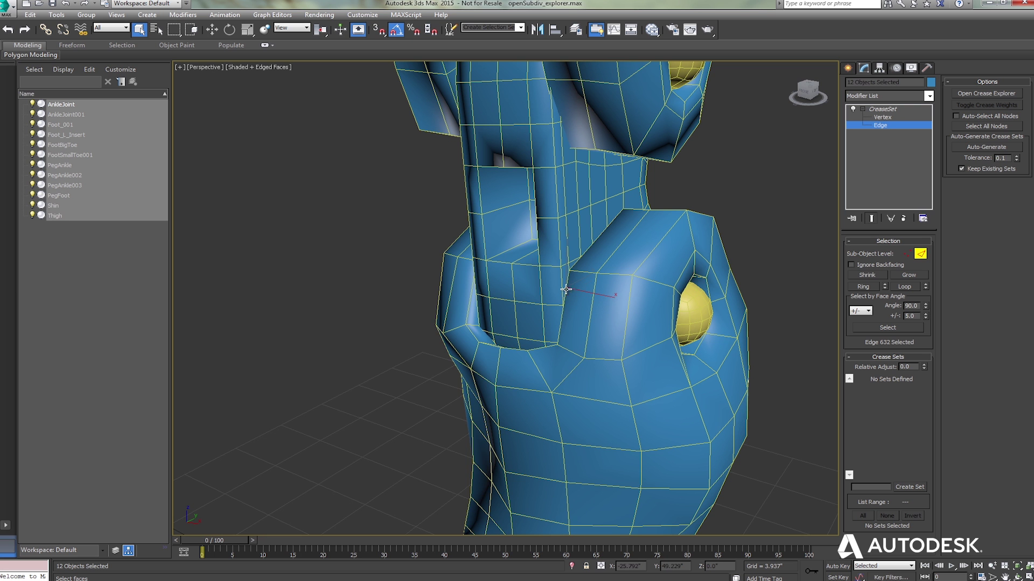
pyautogui.click(874, 270)
# Create a crease set named Knee from the edge loops bordering the thigh and shin openings around the knee link
pyautogui.click(469, 312)
pyautogui.moveTo(469, 294); pyautogui.dragTo(471, 310, button='middle')
pyautogui.scroll(5, 472, 192)
pyautogui.moveTo(472, 193); pyautogui.dragTo(462, 159, button='middle')
pyautogui.keyDown('ctrl'); pyautogui.click(494, 207); pyautogui.keyUp('ctrl')
pyautogui.keyDown('ctrl'); pyautogui.click(496, 213); pyautogui.keyUp('ctrl')
pyautogui.keyDown('ctrl'); pyautogui.click(496, 213); pyautogui.keyUp('ctrl')
pyautogui.click(900, 286)
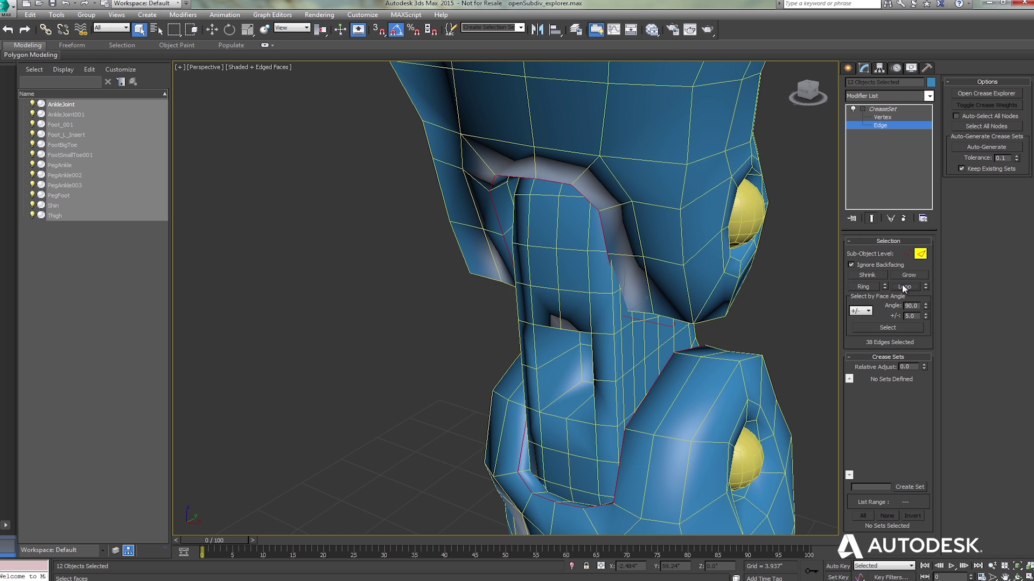
pyautogui.scroll(-6, 703, 330)
pyautogui.press('z')
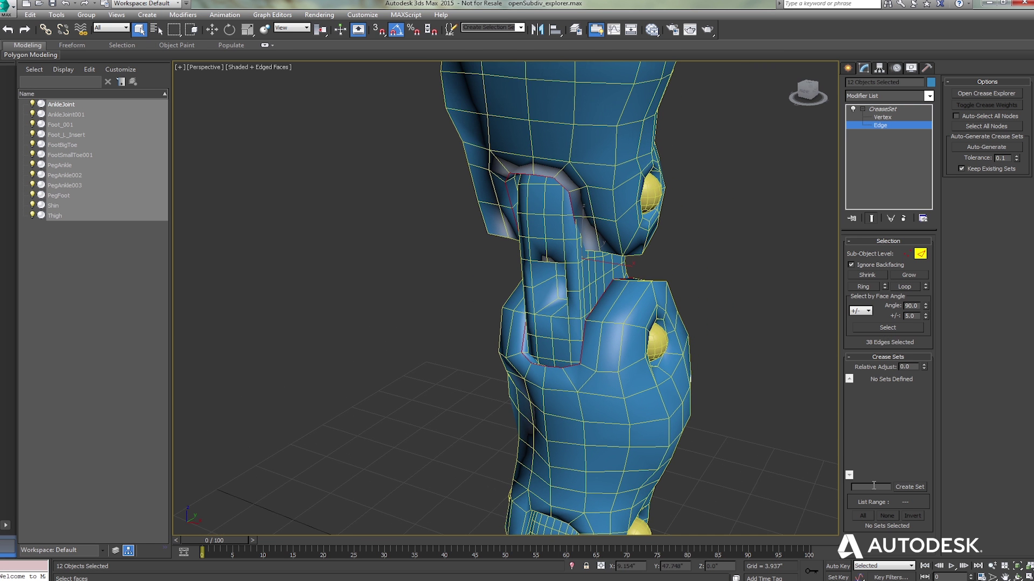
pyautogui.press('Return')
# Add an OpenSubdiv modifier above the CreaseSet on all leg parts and set its iterations to 3
pyautogui.click(882, 109)
pyautogui.click(883, 96)
pyautogui.press('o')
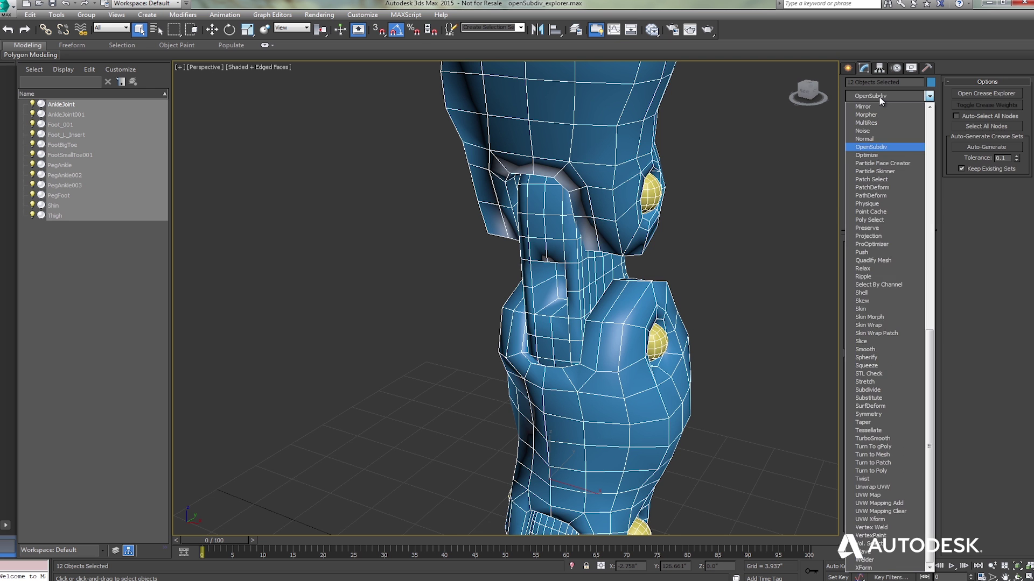
pyautogui.press('Return')
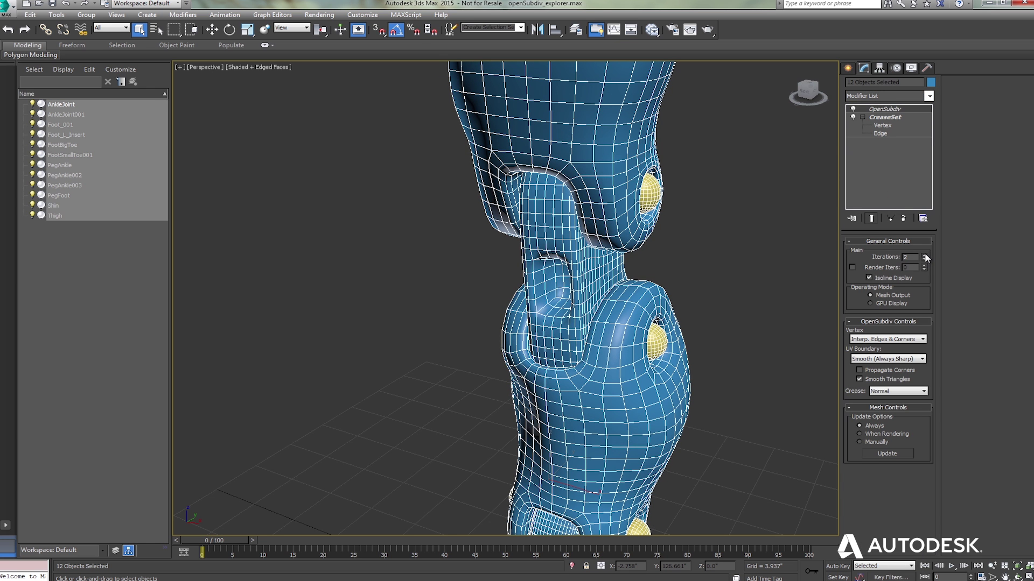
pyautogui.click(924, 255)
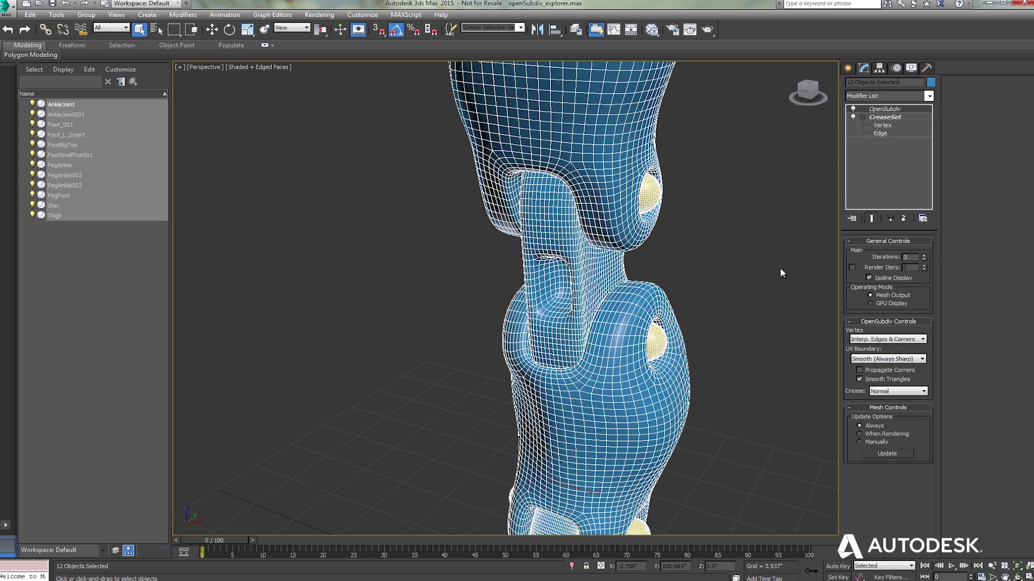
# Hide the edged faces and raise the Knee01 crease set's value to 0.37 in the CreaseSet modifier
pyautogui.click(886, 116)
pyautogui.press('F4')
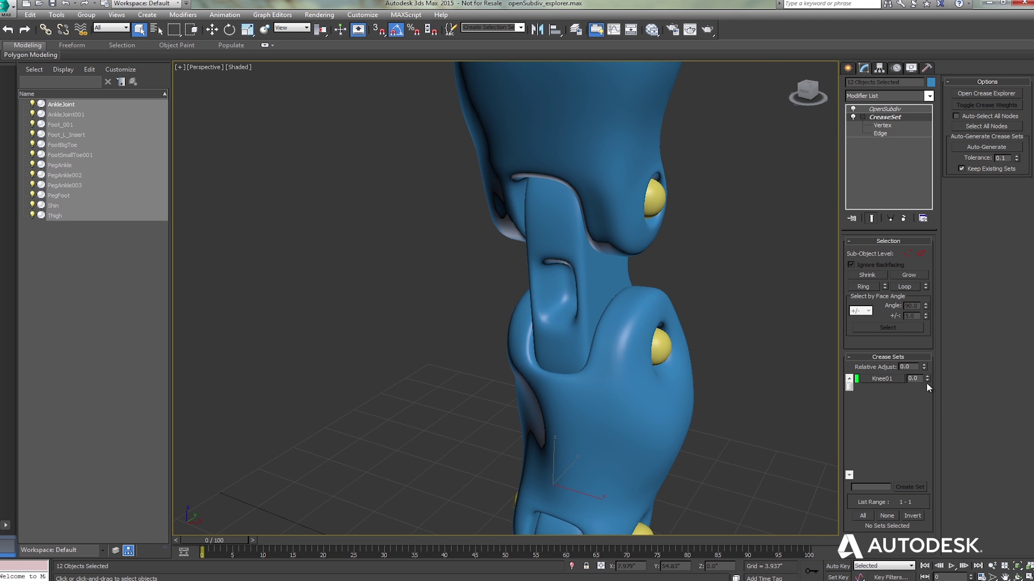
pyautogui.moveTo(928, 376); pyautogui.dragTo(930, 367)
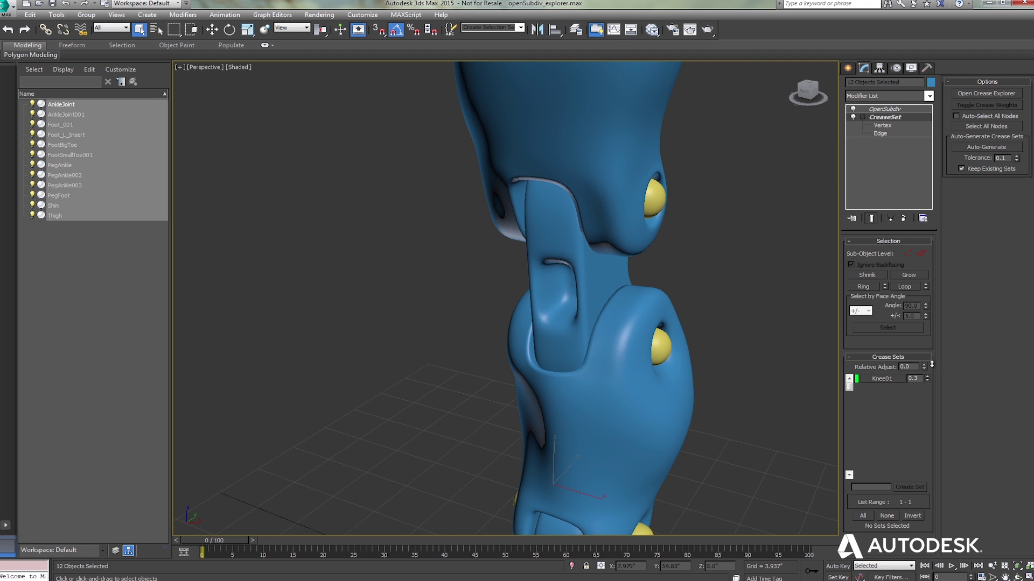
pyautogui.keyDown('alt'); pyautogui.moveTo(651, 299); pyautogui.dragTo(664, 280, button='middle'); pyautogui.keyUp('alt')
# Add the edges bordering the rectangular recess in the knee link to the Knee01 crease set
pyautogui.click(878, 133)
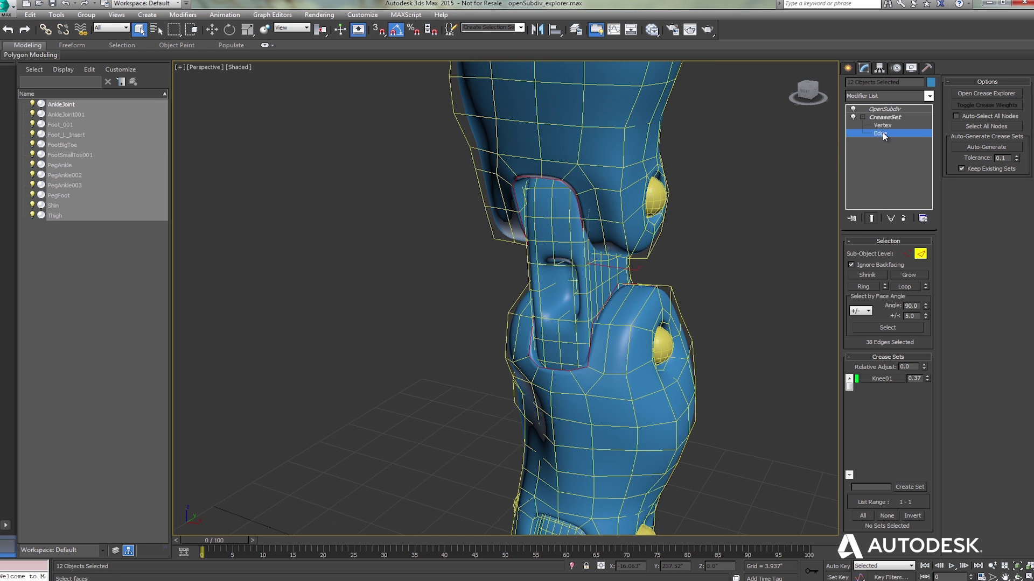
pyautogui.scroll(2, 527, 276)
pyautogui.click(528, 276)
pyautogui.keyDown('ctrl'); pyautogui.click(531, 317); pyautogui.keyUp('ctrl')
pyautogui.keyDown('ctrl'); pyautogui.click(537, 332); pyautogui.keyUp('ctrl')
pyautogui.keyDown('ctrl'); pyautogui.click(570, 324); pyautogui.keyUp('ctrl')
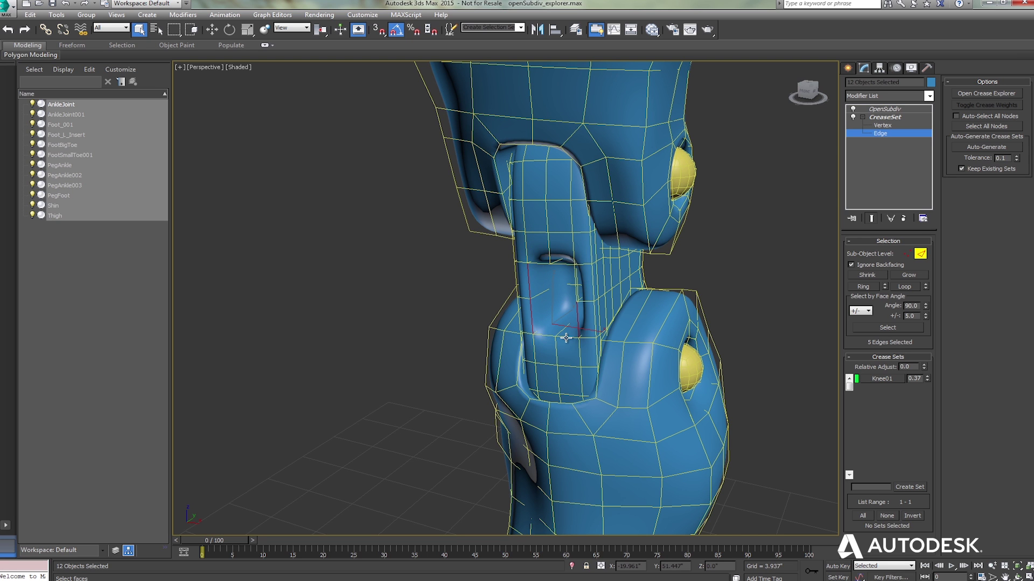
pyautogui.keyDown('alt'); pyautogui.moveTo(589, 277); pyautogui.dragTo(605, 280, button='middle'); pyautogui.keyUp('alt')
pyautogui.keyDown('alt'); pyautogui.moveTo(608, 335); pyautogui.dragTo(542, 343, button='middle'); pyautogui.keyUp('alt')
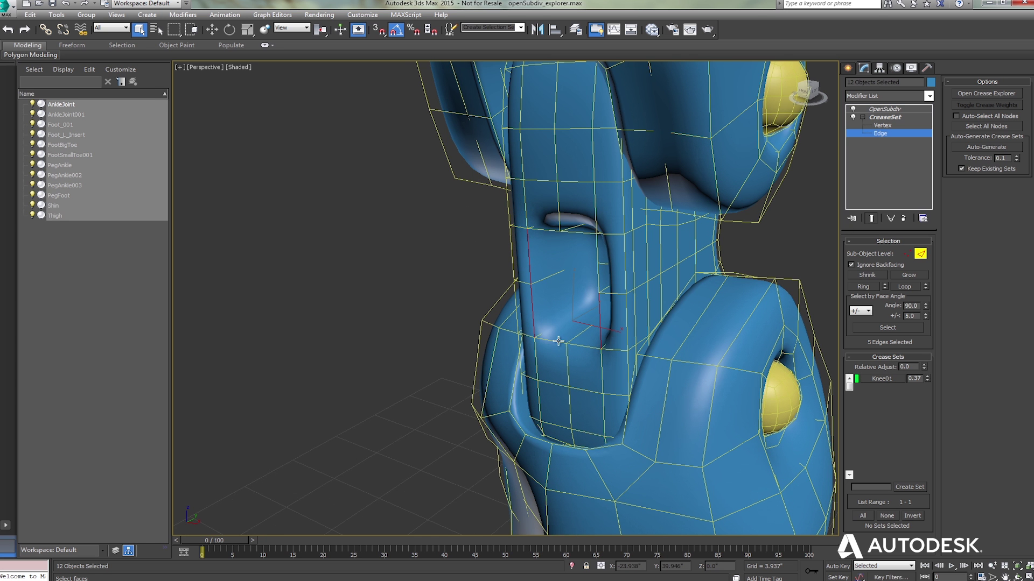
pyautogui.keyDown('ctrl'); pyautogui.click(587, 348); pyautogui.keyUp('ctrl')
pyautogui.keyDown('alt'); pyautogui.moveTo(606, 338); pyautogui.dragTo(604, 338, button='middle'); pyautogui.keyUp('alt')
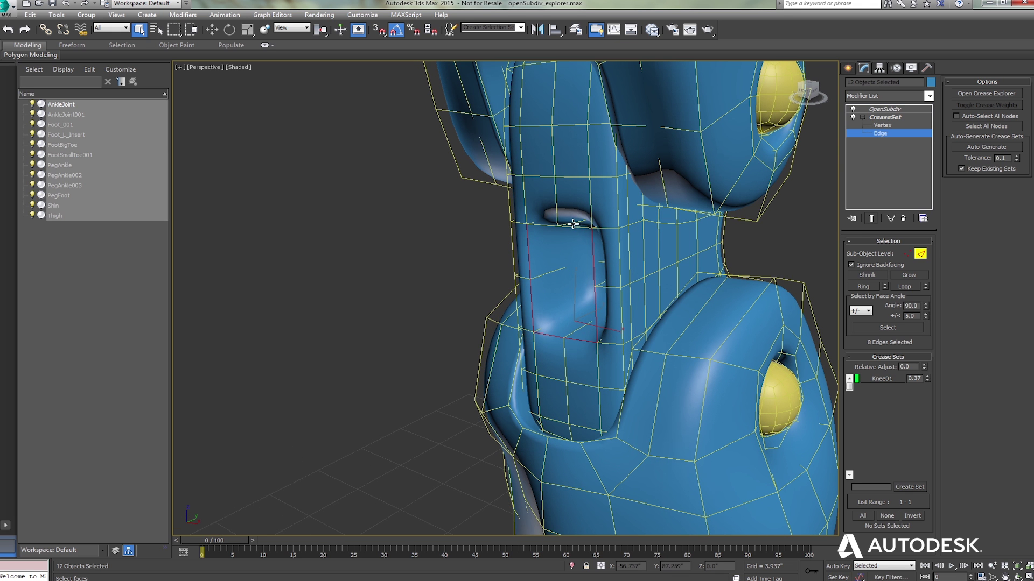
pyautogui.keyDown('ctrl'); pyautogui.click(545, 225); pyautogui.keyUp('ctrl')
pyautogui.keyDown('ctrl'); pyautogui.click(574, 226); pyautogui.keyUp('ctrl')
pyautogui.rightClick(874, 377)
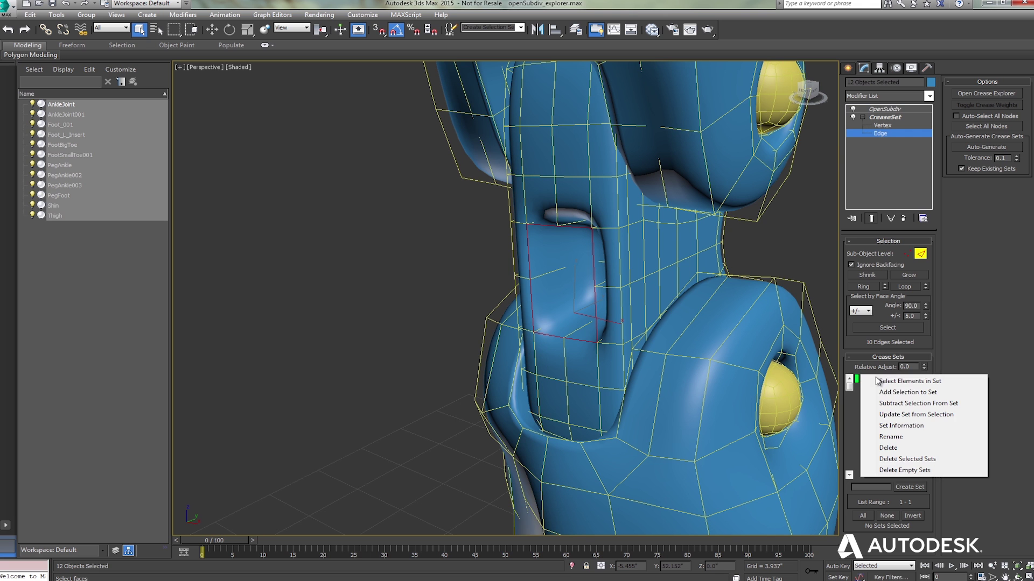
pyautogui.click(909, 393)
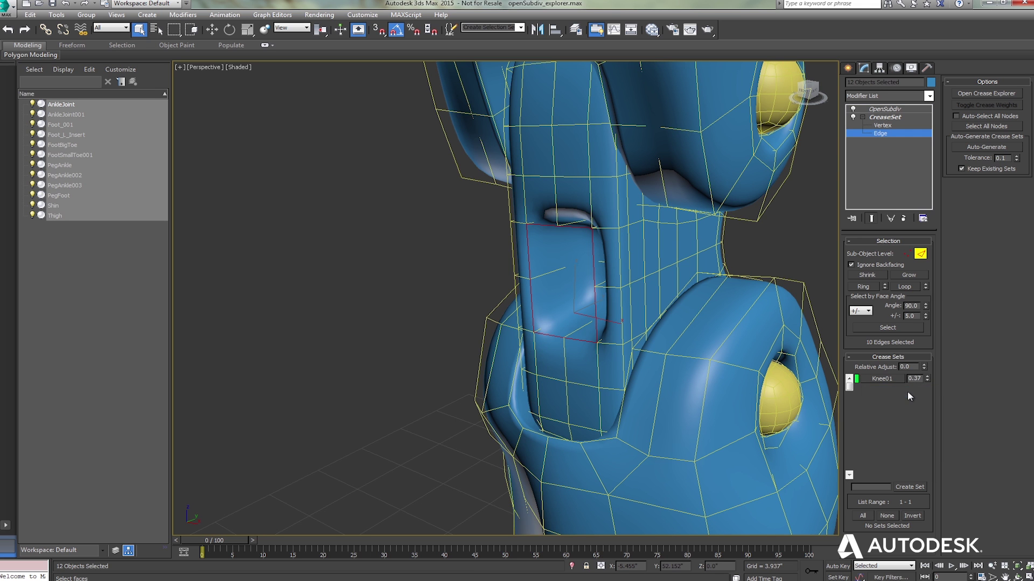
# Select the edge loops around the two pivot holes on the side of the thigh and shin
pyautogui.keyDown('alt'); pyautogui.moveTo(619, 319); pyautogui.dragTo(652, 280, button='middle'); pyautogui.keyUp('alt')
pyautogui.keyDown('alt'); pyautogui.moveTo(733, 322); pyautogui.dragTo(732, 329, button='middle'); pyautogui.keyUp('alt')
pyautogui.click(732, 330)
pyautogui.moveTo(732, 132); pyautogui.dragTo(637, 153, button='middle')
pyautogui.scroll(4, 637, 153)
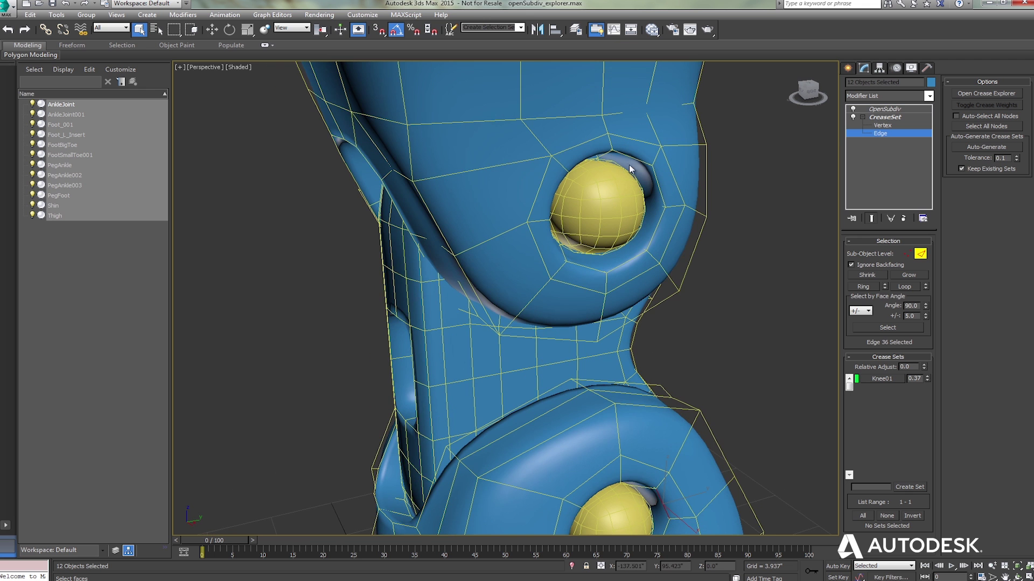
pyautogui.keyDown('ctrl'); pyautogui.click(632, 159); pyautogui.keyUp('ctrl')
pyautogui.moveTo(673, 279); pyautogui.dragTo(665, 247, button='middle')
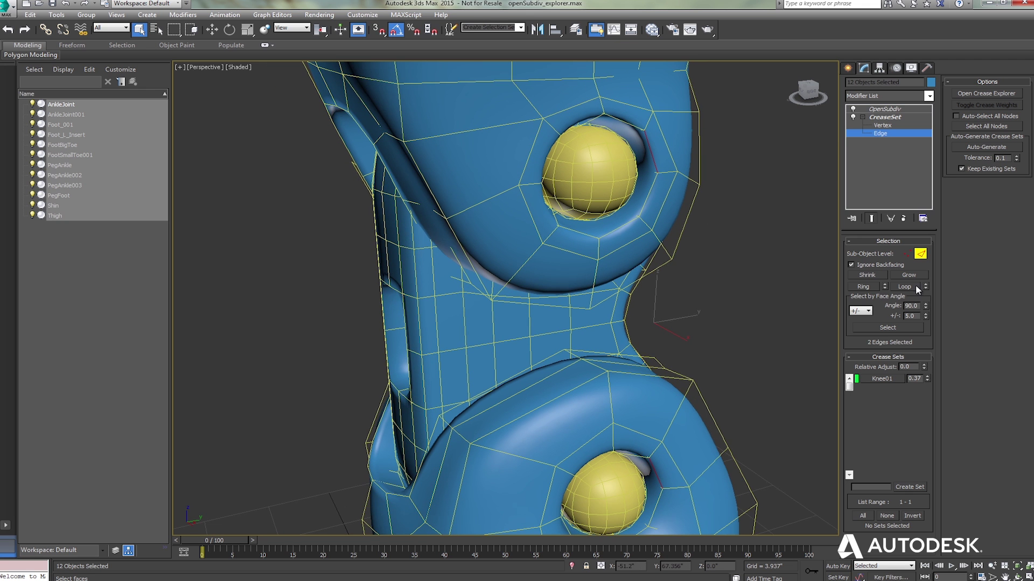
pyautogui.click(904, 287)
pyautogui.scroll(-3, 615, 309)
pyautogui.keyDown('alt'); pyautogui.moveTo(615, 308); pyautogui.dragTo(705, 358, button='middle'); pyautogui.keyUp('alt')
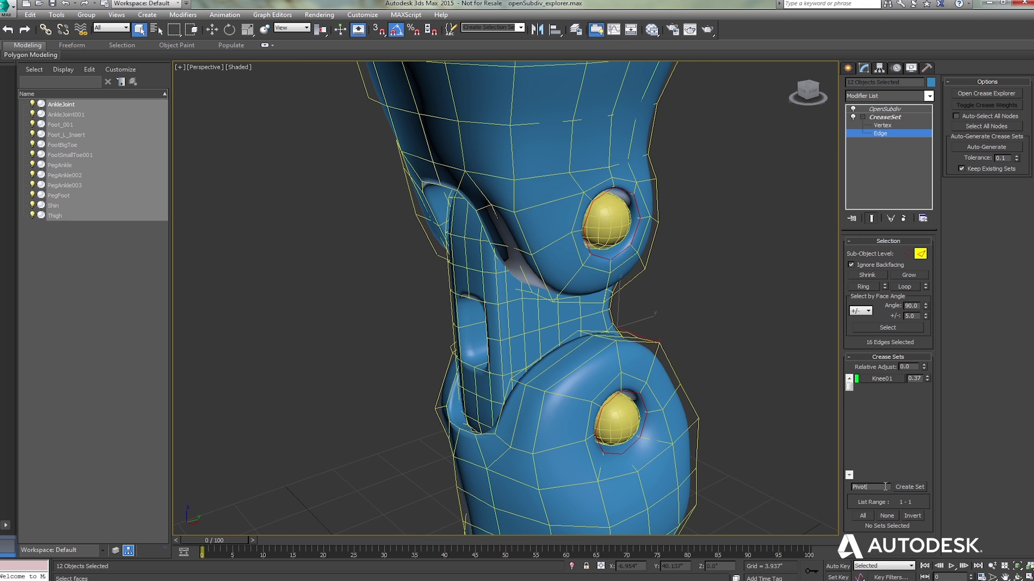
# Create a crease set named Pivots from the selected loops and set its crease value to 0.13
pyautogui.click(885, 487)
pyautogui.write('Pivots')
pyautogui.press('Return')
pyautogui.moveTo(926, 391); pyautogui.dragTo(926, 379)
# Raise both crease sets together with the relative adjustment, bringing Knee01 to 0.40 and Pivots01 to 0.16
pyautogui.click(884, 390)
pyautogui.keyDown('ctrl'); pyautogui.click(888, 378); pyautogui.keyUp('ctrl')
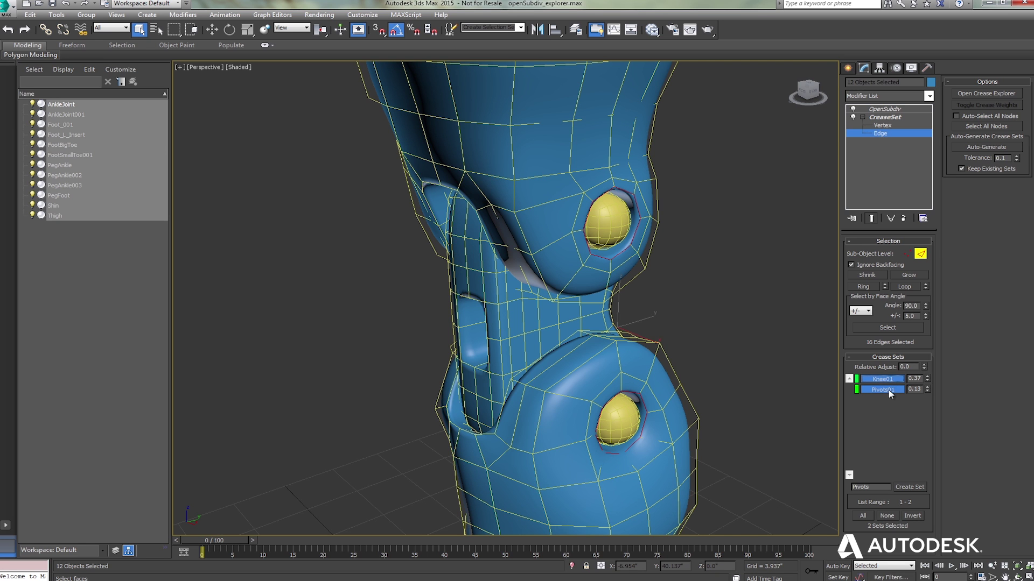
pyautogui.moveTo(925, 370); pyautogui.dragTo(924, 364)
pyautogui.moveTo(850, 402); pyautogui.dragTo(850, 403)
pyautogui.click(876, 411)
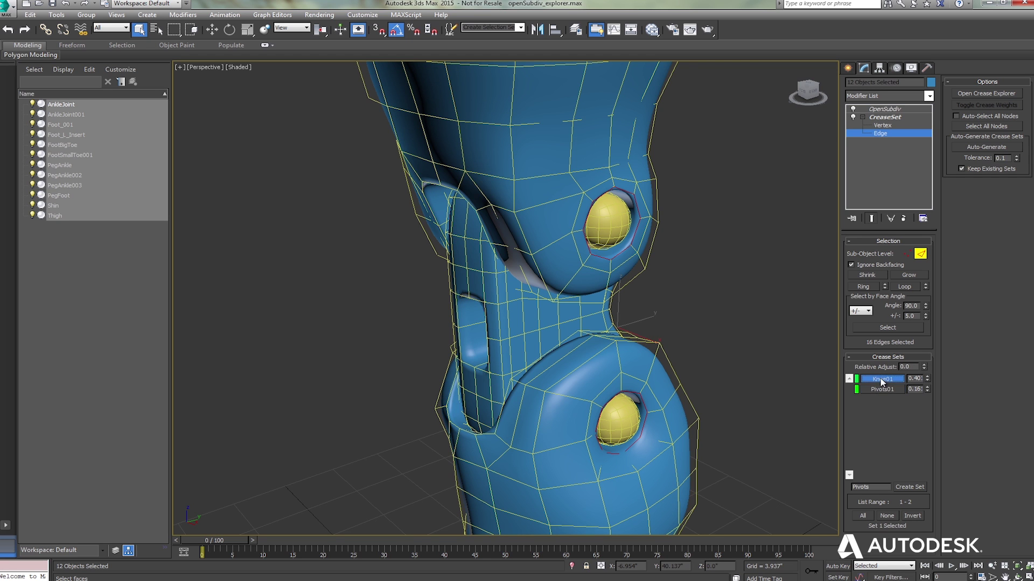
# Review the commands available for the Pivots01 crease set, and open the Crease Explorer
pyautogui.rightClick(882, 392)
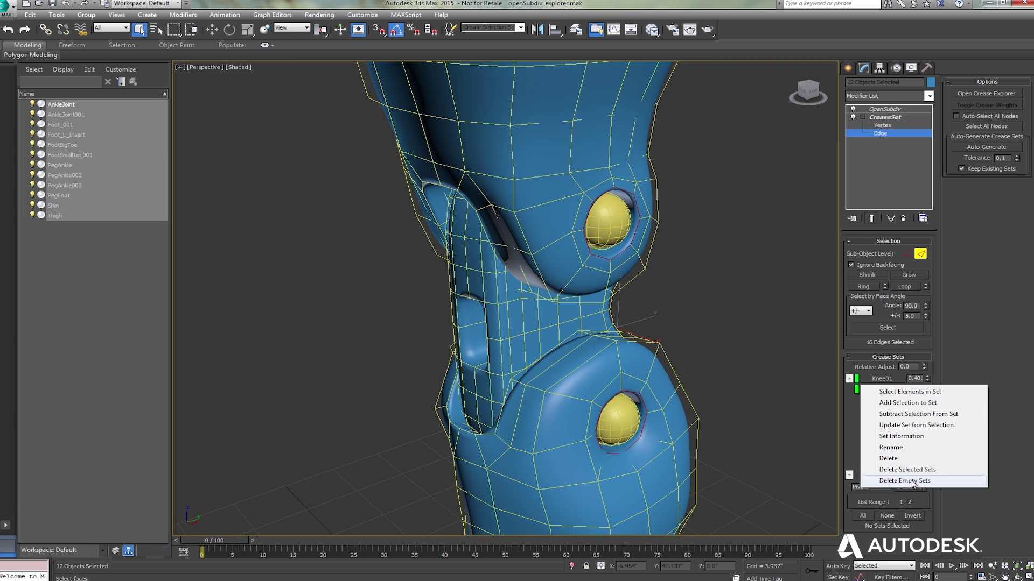
pyautogui.click(849, 444)
pyautogui.moveTo(710, 441); pyautogui.dragTo(735, 232, button='middle')
pyautogui.moveTo(636, 180); pyautogui.dragTo(720, 257, button='middle')
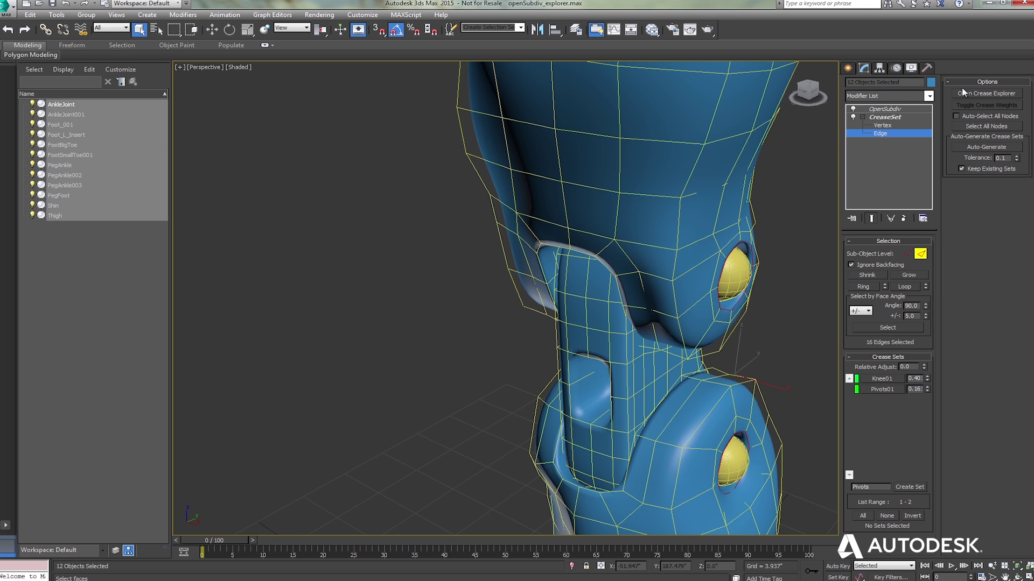
pyautogui.click(992, 94)
pyautogui.moveTo(211, 15); pyautogui.dragTo(351, 84)
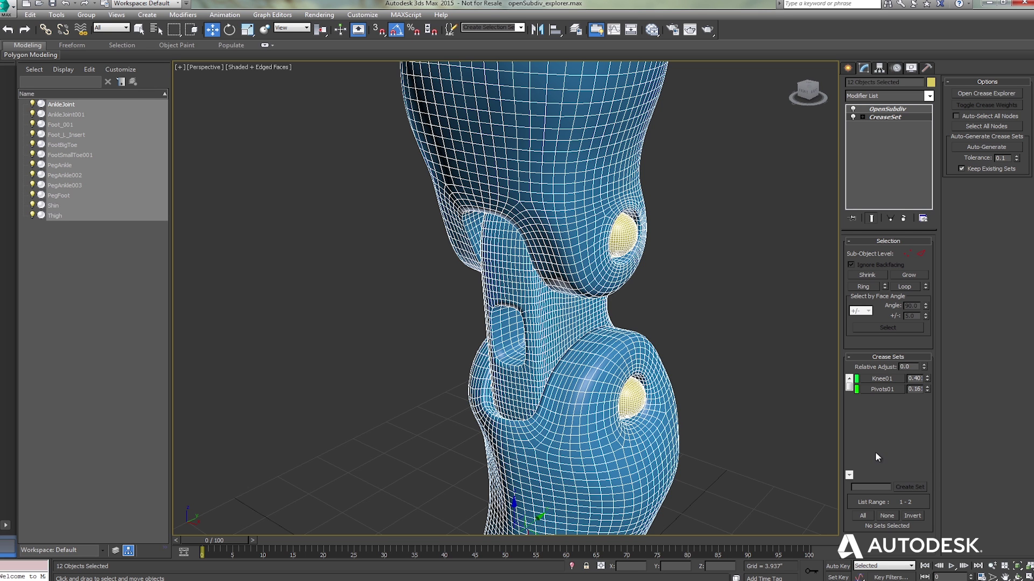
# Clear the leg selection, then select the Foot_001 object and isolate it
pyautogui.moveTo(640, 368); pyautogui.dragTo(655, 176, button='middle')
pyautogui.moveTo(661, 403); pyautogui.dragTo(668, 295, button='middle')
pyautogui.moveTo(673, 385); pyautogui.dragTo(730, 269, button='middle')
pyautogui.click(731, 270)
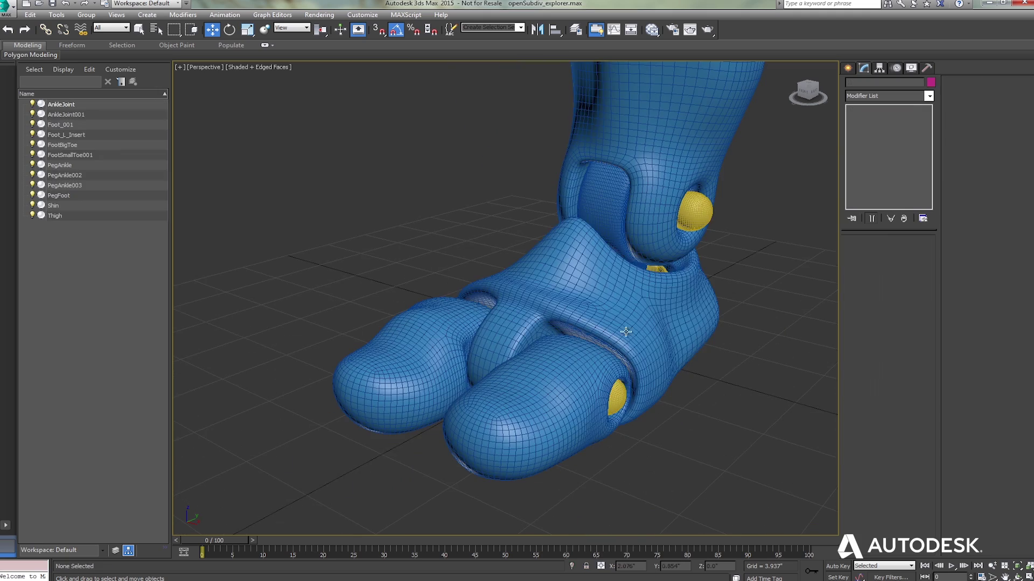
pyautogui.click(599, 315)
pyautogui.hotkey('alt', 'q')
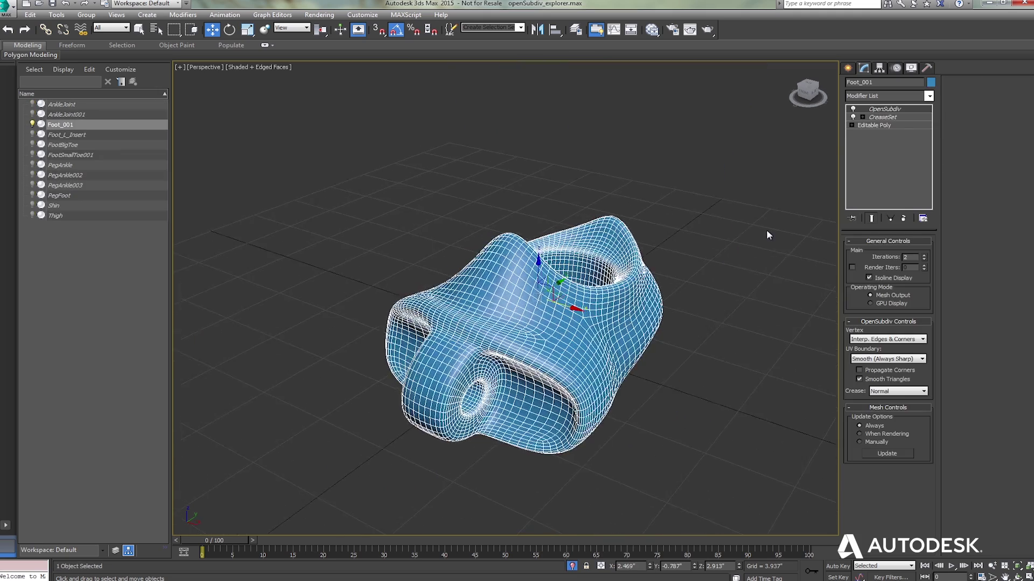
# Remove the OpenSubdiv and CreaseSet modifiers from the foot, leaving only its Editable Poly
pyautogui.keyDown('ctrl'); pyautogui.click(881, 119); pyautogui.keyUp('ctrl')
pyautogui.rightClick(881, 111)
pyautogui.click(900, 126)
# At Editable Poly edge level, select the edge loops bordering the foot's toe sockets and central divider
pyautogui.click(851, 109)
pyautogui.click(869, 126)
pyautogui.click(494, 351)
pyautogui.keyDown('alt'); pyautogui.moveTo(494, 350); pyautogui.dragTo(546, 355, button='middle'); pyautogui.keyUp('alt')
pyautogui.doubleClick(496, 355)
pyautogui.keyDown('ctrl'); pyautogui.click(430, 368); pyautogui.keyUp('ctrl')
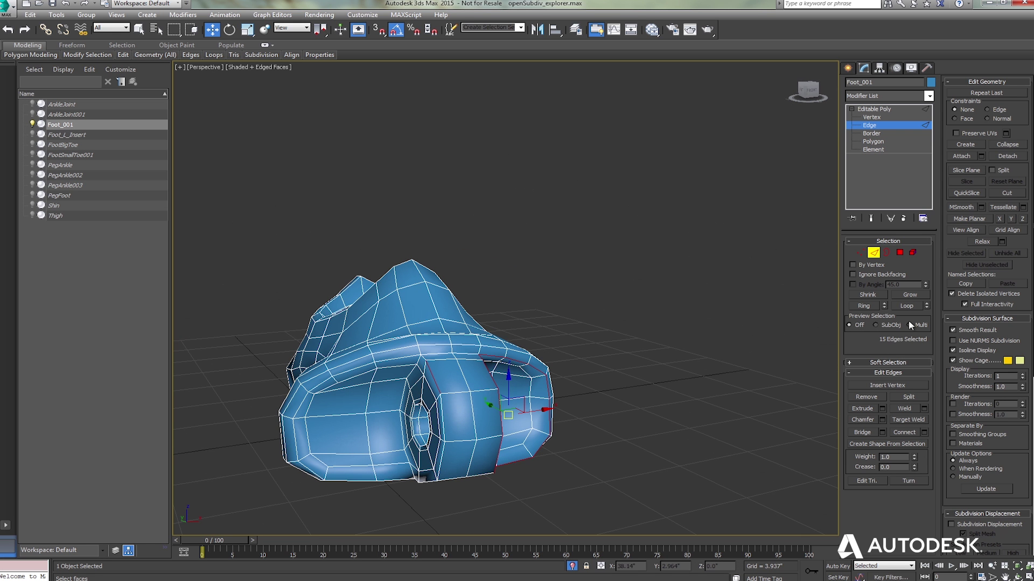
pyautogui.click(906, 305)
pyautogui.keyDown('alt'); pyautogui.moveTo(753, 377); pyautogui.dragTo(796, 444, button='middle'); pyautogui.keyUp('alt')
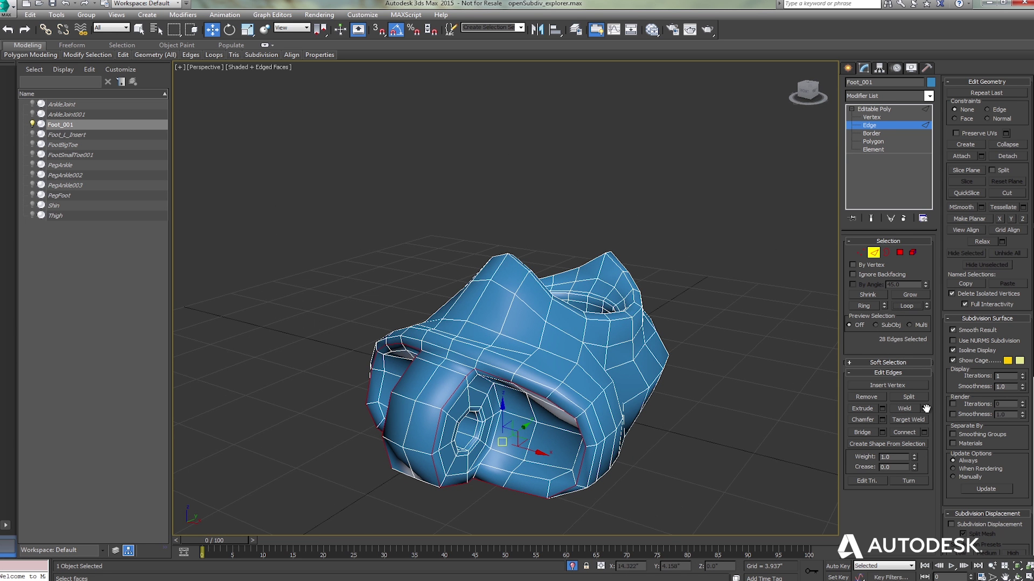
pyautogui.scroll(-2, 1015, 449)
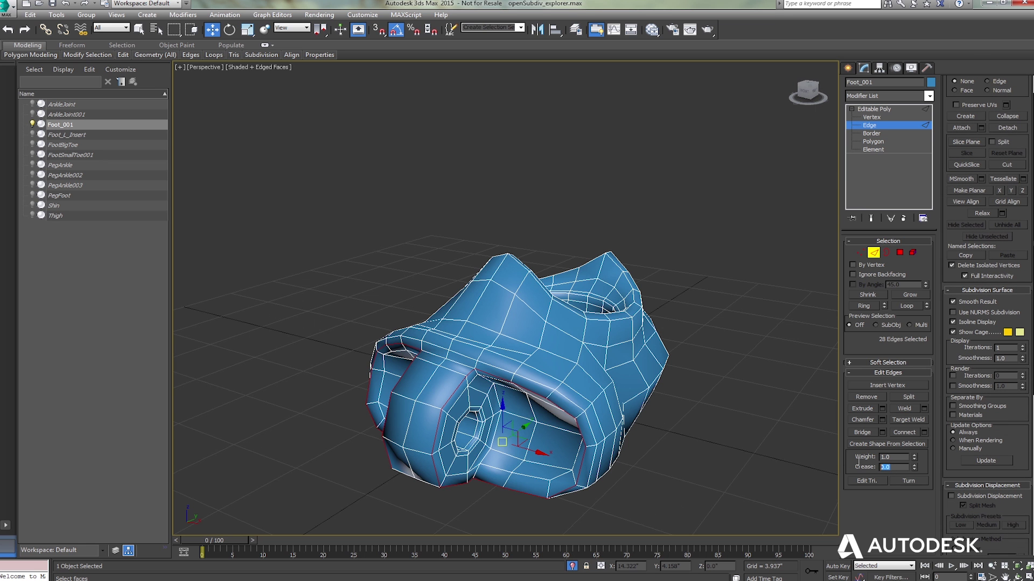
# Set the crease of the selected toe-socket loops to 0.2, then select the ankle opening's rim loop and set its crease to 0.4
pyautogui.write('0.2')
pyautogui.keyDown('alt'); pyautogui.moveTo(729, 273); pyautogui.dragTo(754, 377, button='middle'); pyautogui.keyUp('alt')
pyautogui.doubleClick(663, 260)
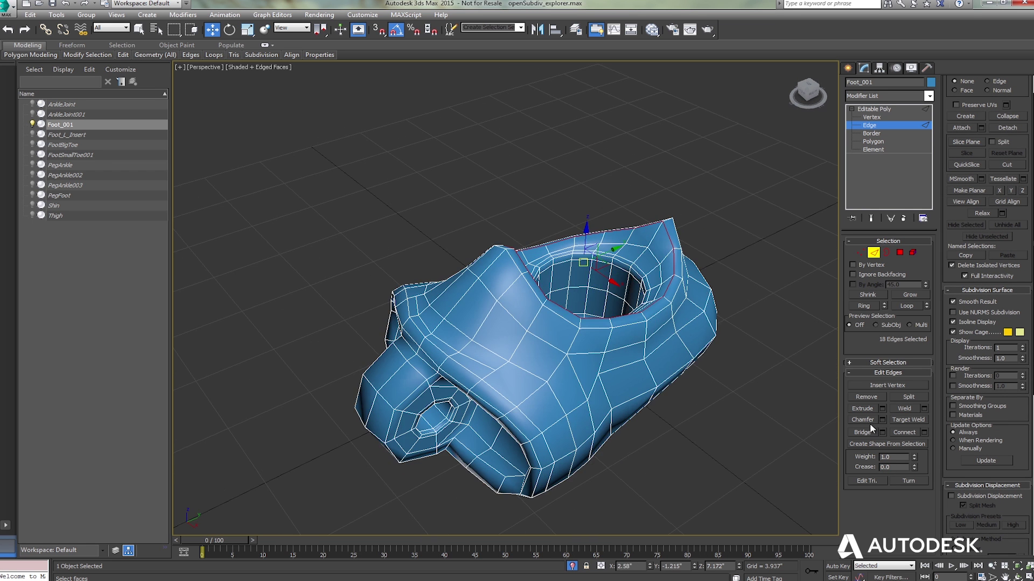
pyautogui.moveTo(885, 467); pyautogui.dragTo(834, 448)
pyautogui.write('0.4')
pyautogui.press('Return')
# Select the edge loops around the central divider's peg hole, give them a crease of 0.8, and leave edge level
pyautogui.keyDown('alt'); pyautogui.moveTo(571, 388); pyautogui.dragTo(685, 433, button='middle'); pyautogui.keyUp('alt')
pyautogui.doubleClick(453, 368)
pyautogui.keyDown('ctrl'); pyautogui.doubleClick(389, 371); pyautogui.keyUp('ctrl')
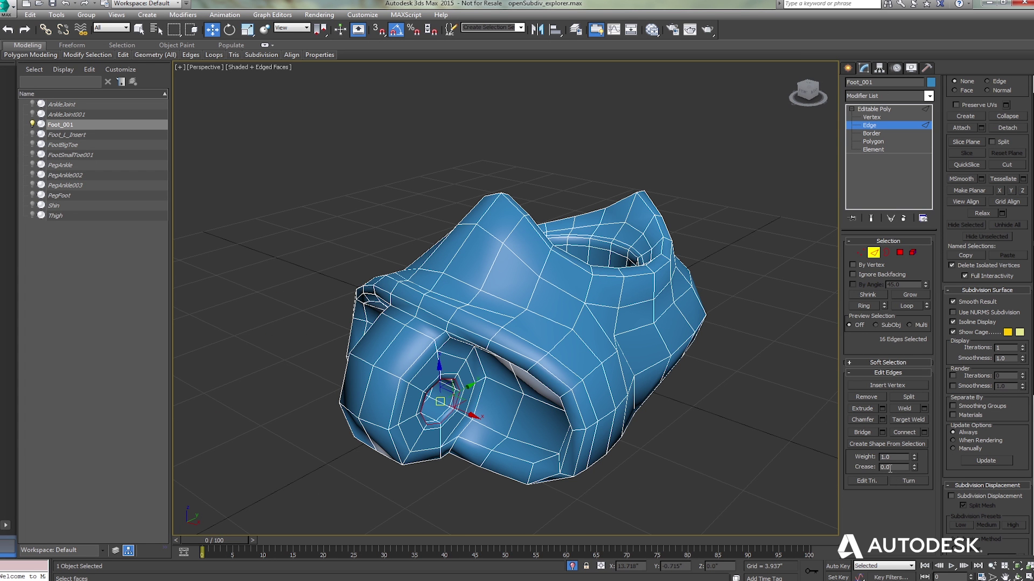
pyautogui.click(873, 109)
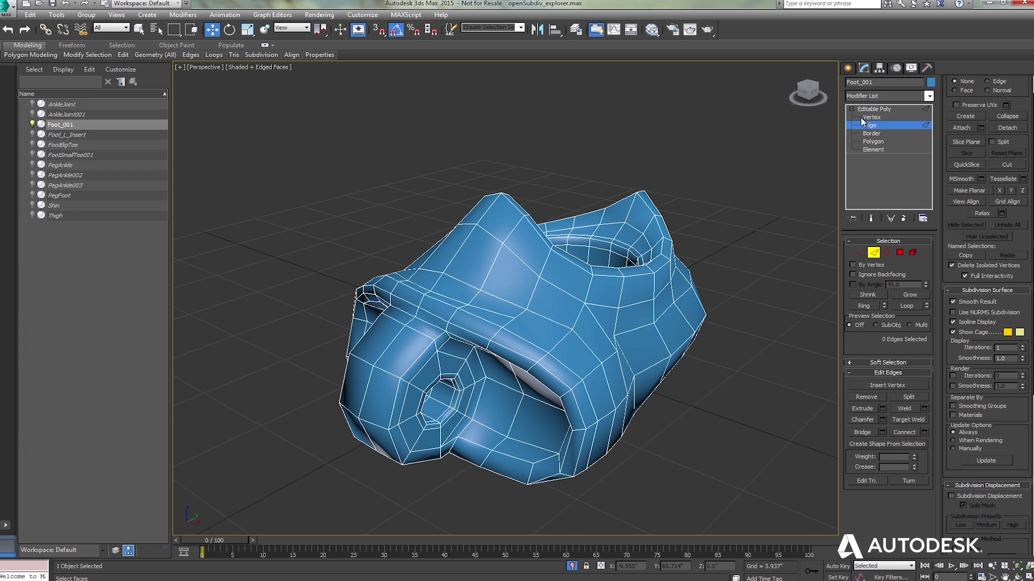
# Add a CreaseSet modifier to the foot, with an OpenSubdiv modifier on top of it
pyautogui.click(883, 95)
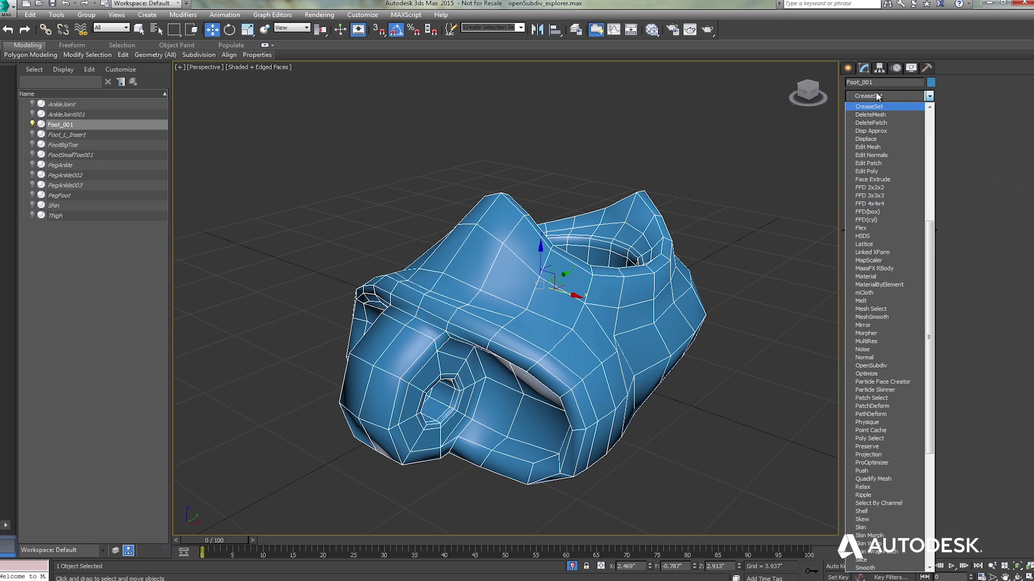
pyautogui.click(866, 313)
pyautogui.moveTo(670, 312); pyautogui.dragTo(686, 313, button='middle')
pyautogui.click(871, 95)
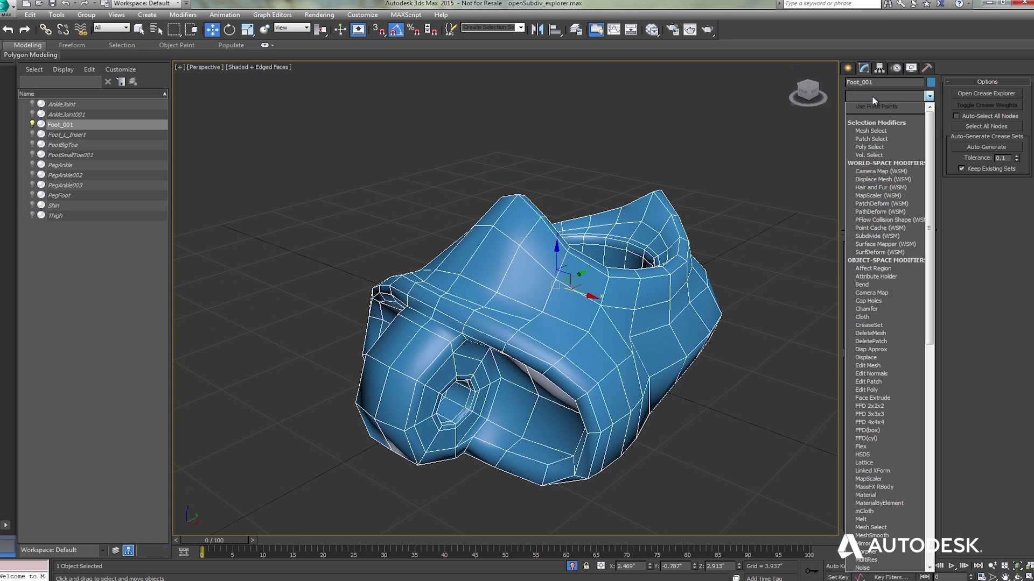
pyautogui.press('o')
pyautogui.press('Return')
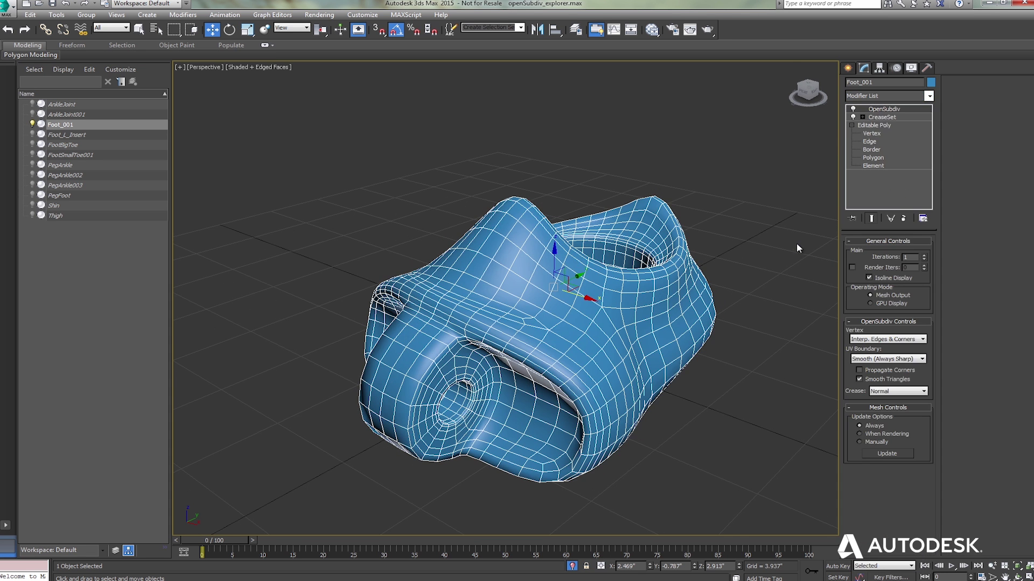
# Set the OpenSubdiv iterations to 3 and turn off the edged-faces display
pyautogui.click(924, 255)
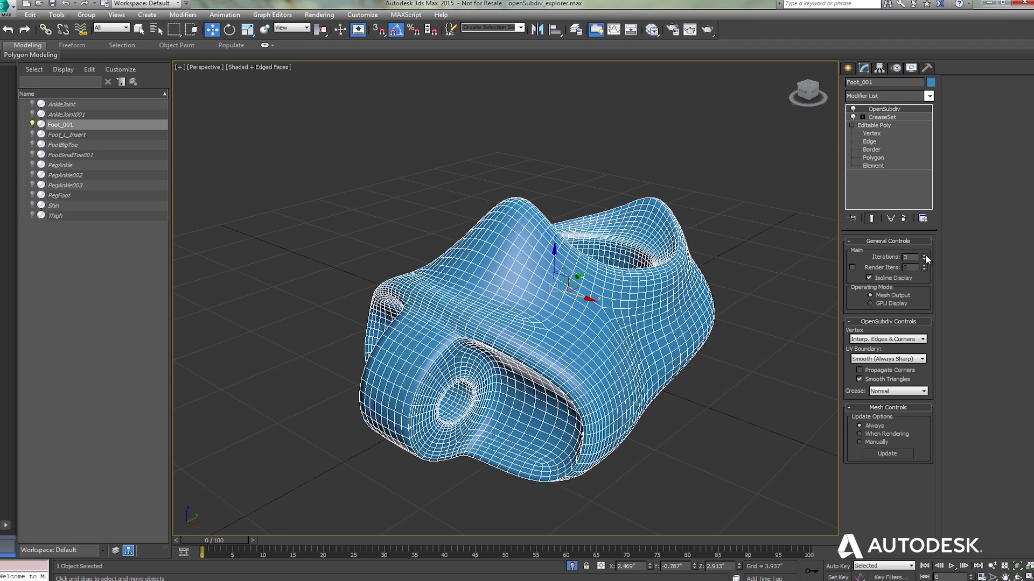
pyautogui.press('F4')
pyautogui.keyDown('alt'); pyautogui.moveTo(731, 293); pyautogui.dragTo(649, 341, button='middle'); pyautogui.keyUp('alt')
# Auto-generate crease sets in the CreaseSet modifier from the foot's existing creases, using a tolerance of 0.1
pyautogui.click(881, 117)
pyautogui.keyDown('alt'); pyautogui.moveTo(786, 237); pyautogui.dragTo(808, 241, button='middle'); pyautogui.keyUp('alt')
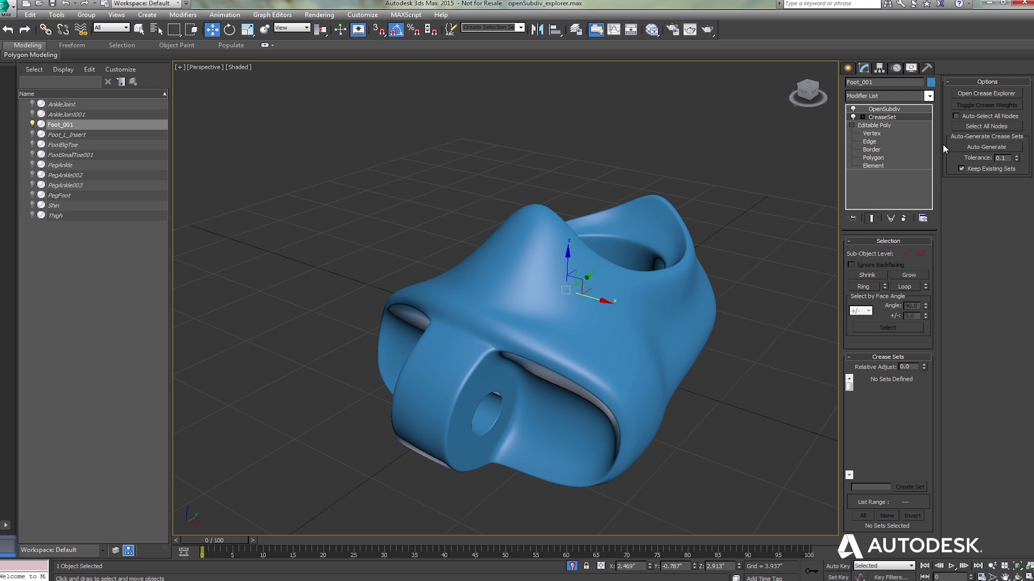
pyautogui.moveTo(1007, 157); pyautogui.dragTo(986, 162)
pyautogui.click(992, 151)
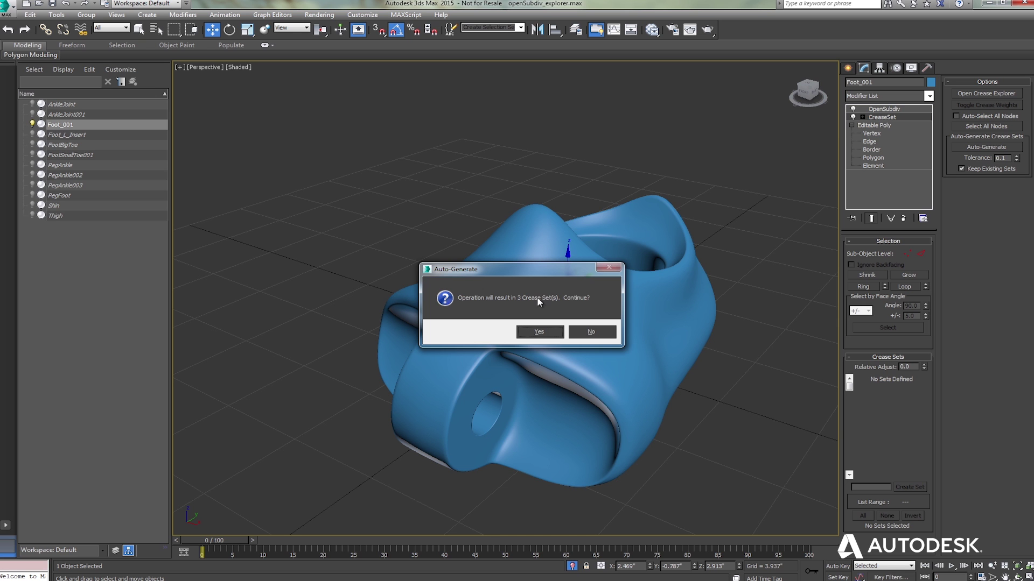
pyautogui.click(540, 332)
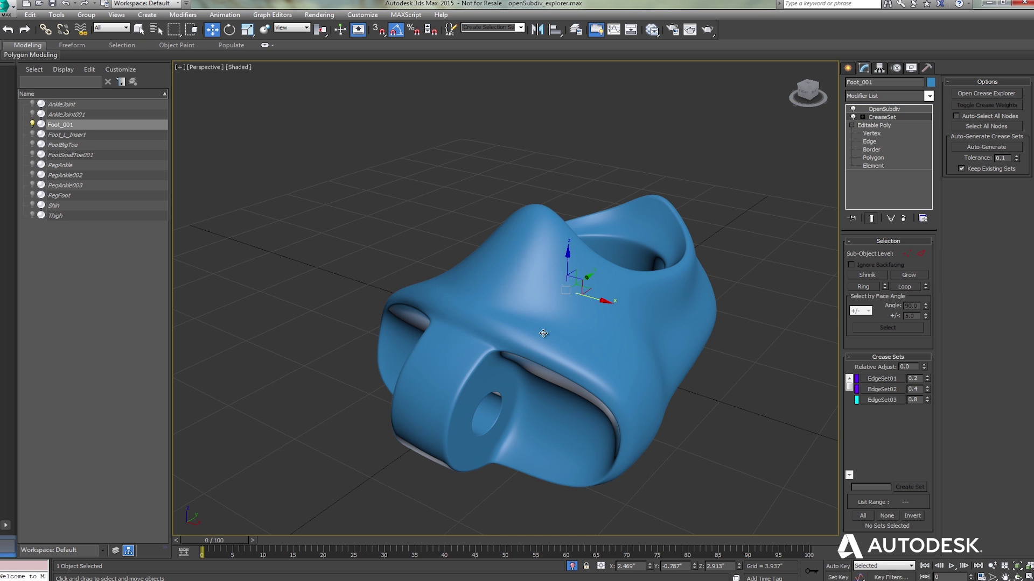
# Rename the EdgeSet01 crease set to Toe
pyautogui.rightClick(884, 382)
pyautogui.click(891, 437)
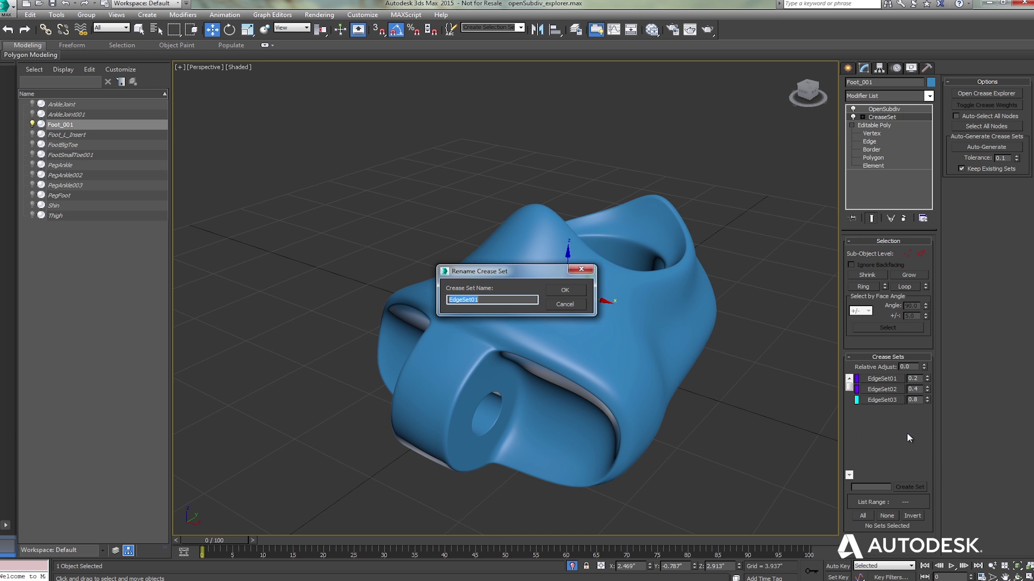
pyautogui.write('Toe')
pyautogui.press('Return')
# Adjust the crease set values to 0.32 for Toe, 1.0 for EdgeSet02 and 0.21 for EdgeSet03
pyautogui.moveTo(928, 379)
pyautogui.mouseDown()
pyautogui.moveTo(932, 337)
pyautogui.moveTo(928, 413)
pyautogui.moveTo(931, 354)
pyautogui.moveTo(933, 368)
pyautogui.mouseUp()
pyautogui.moveTo(929, 416); pyautogui.dragTo(931, 299)
pyautogui.keyDown('alt'); pyautogui.moveTo(666, 298); pyautogui.dragTo(576, 334, button='middle'); pyautogui.keyUp('alt')
pyautogui.keyDown('alt'); pyautogui.moveTo(580, 298); pyautogui.dragTo(559, 289, button='middle'); pyautogui.keyUp('alt')
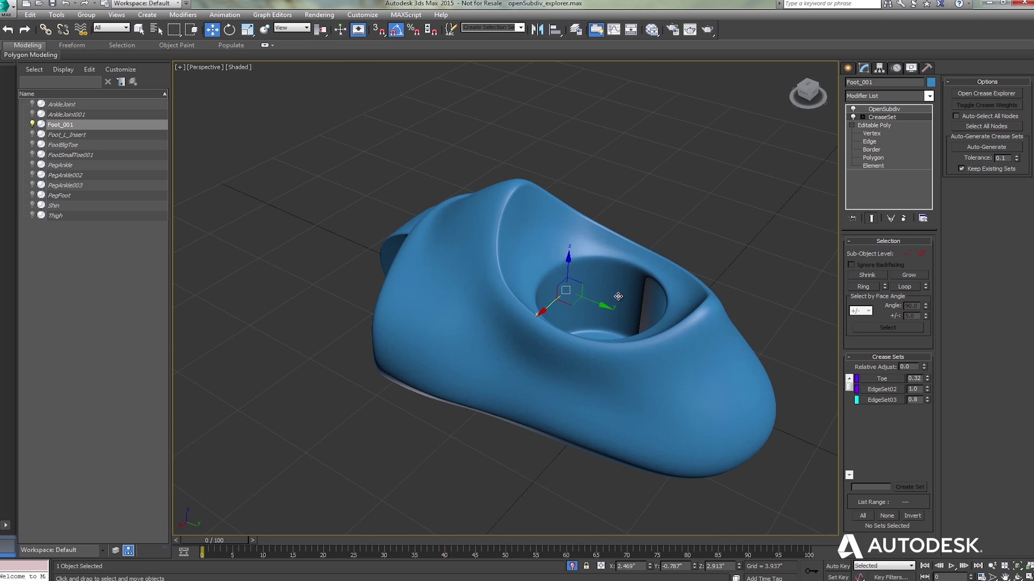
pyautogui.moveTo(927, 402)
pyautogui.mouseDown()
pyautogui.moveTo(925, 313)
pyautogui.moveTo(934, 408)
pyautogui.mouseUp()
pyautogui.keyDown('alt'); pyautogui.moveTo(565, 345); pyautogui.dragTo(683, 333, button='middle'); pyautogui.keyUp('alt')
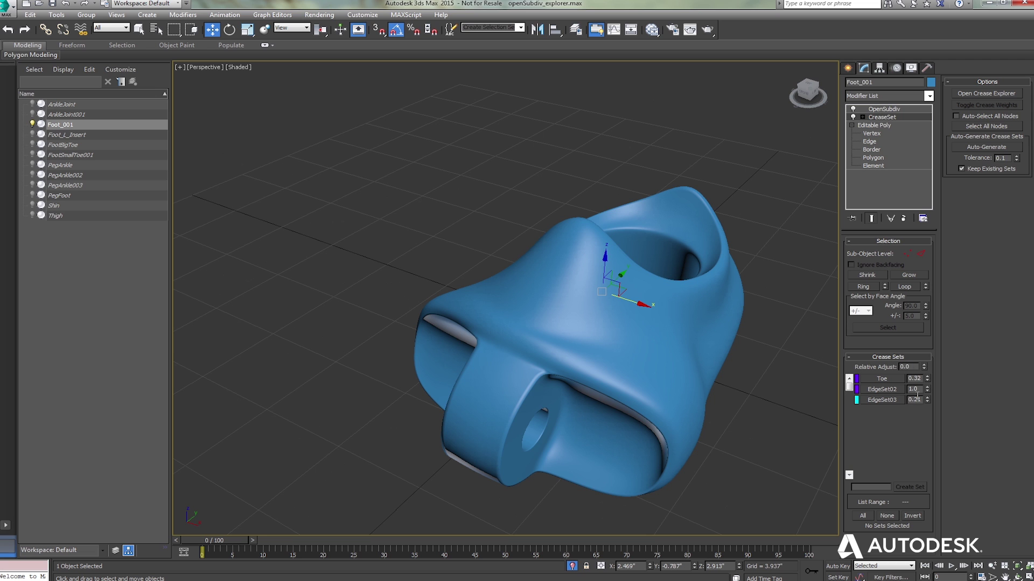
# Collapse the modifier stack up to CreaseSet into the Editable Poly, keeping the OpenSubdiv modifier above it
pyautogui.rightClick(877, 118)
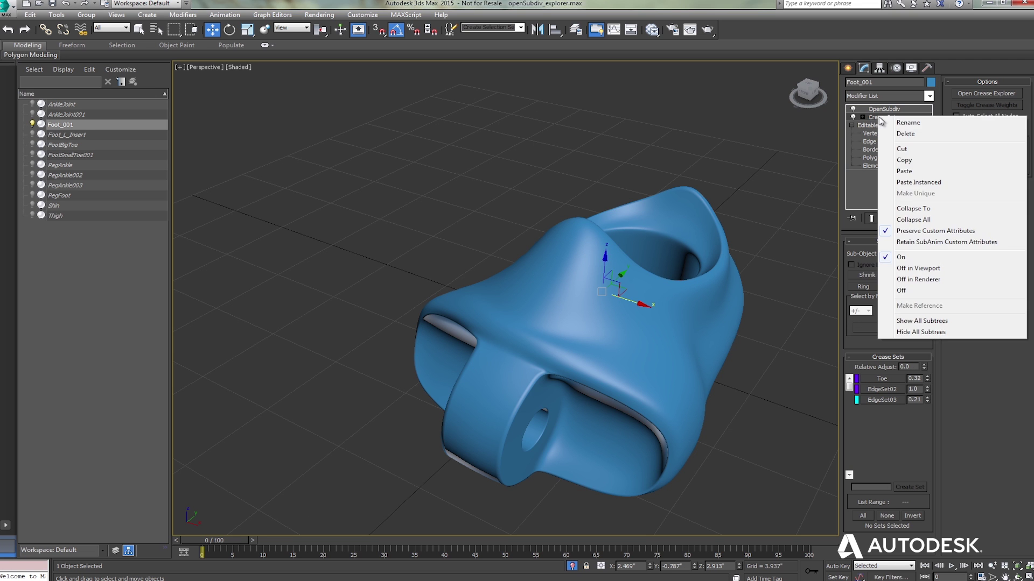
pyautogui.click(922, 387)
pyautogui.click(910, 390)
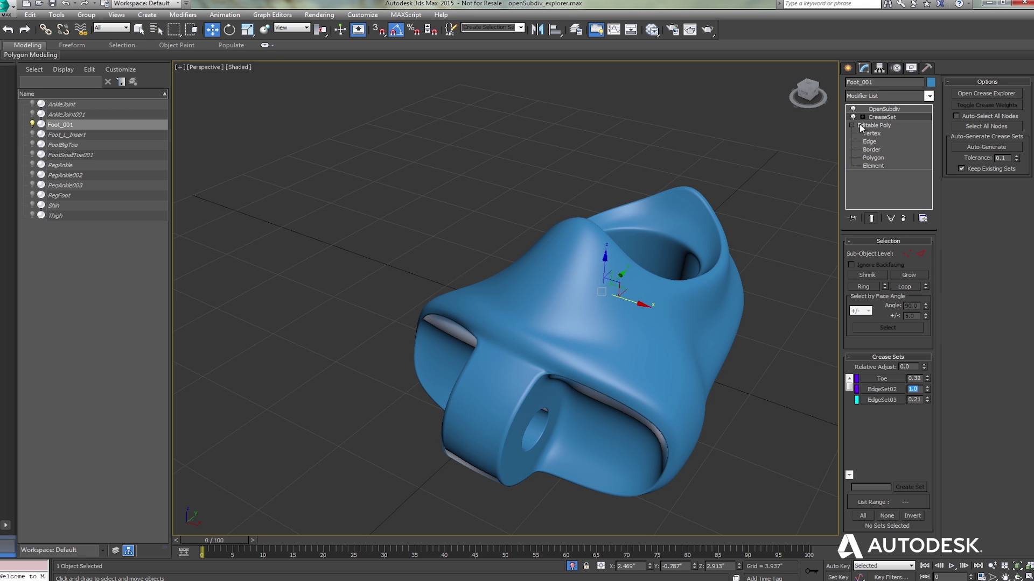
pyautogui.click(881, 127)
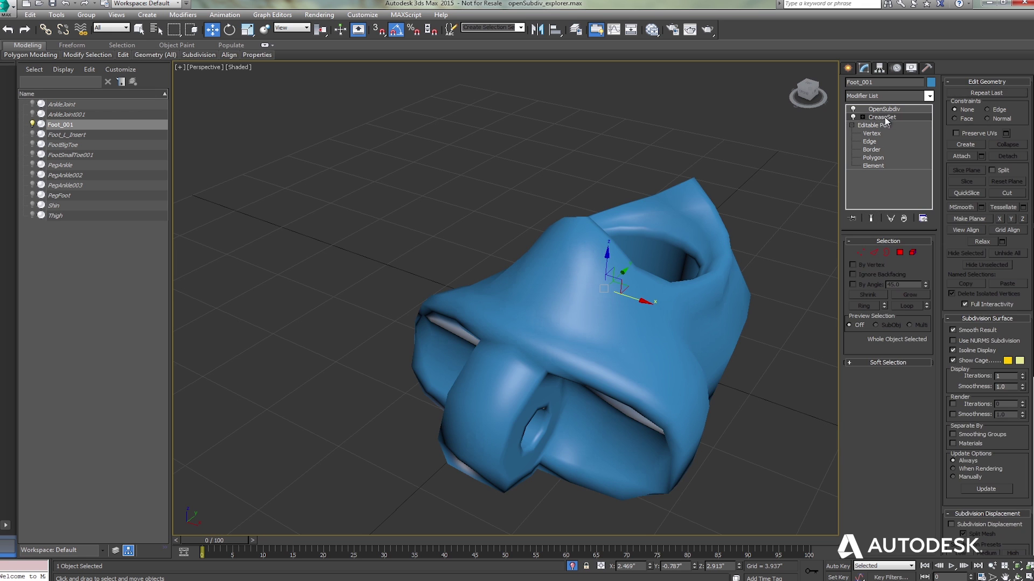
pyautogui.rightClick(885, 119)
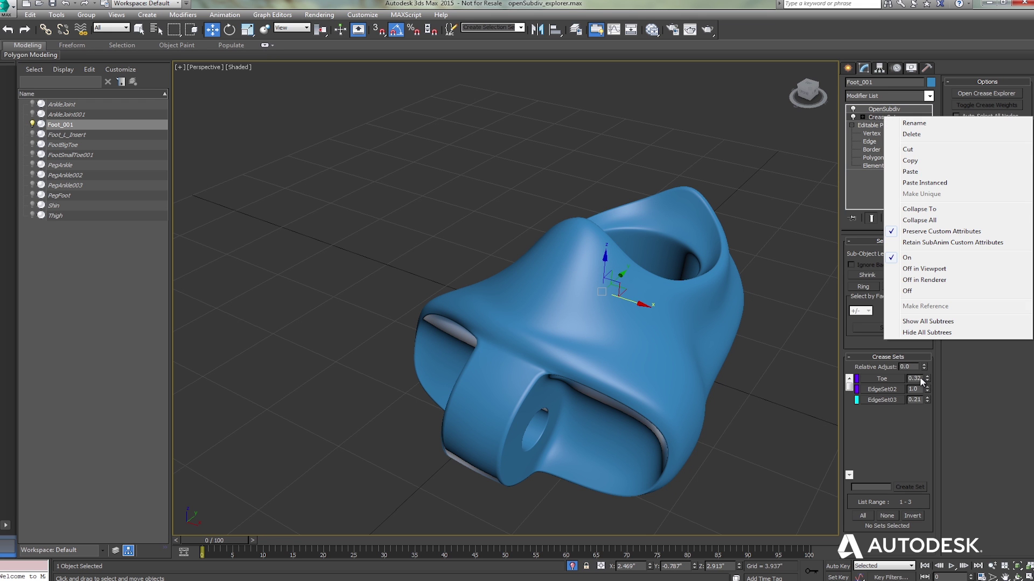
pyautogui.click(918, 209)
# At Editable Poly edge level with edged faces shown, select an edge atop the central divider to inspect its crease value
pyautogui.click(852, 116)
pyautogui.click(869, 133)
pyautogui.keyDown('alt'); pyautogui.moveTo(552, 402); pyautogui.dragTo(538, 387, button='middle'); pyautogui.keyUp('alt')
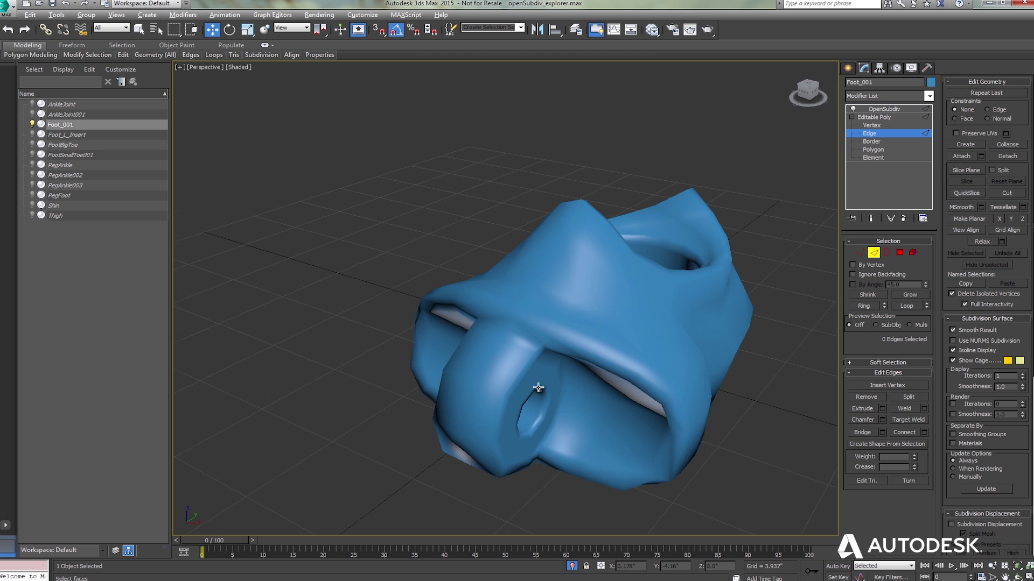
pyautogui.scroll(2, 538, 388)
pyautogui.press('F4')
pyautogui.click(531, 354)
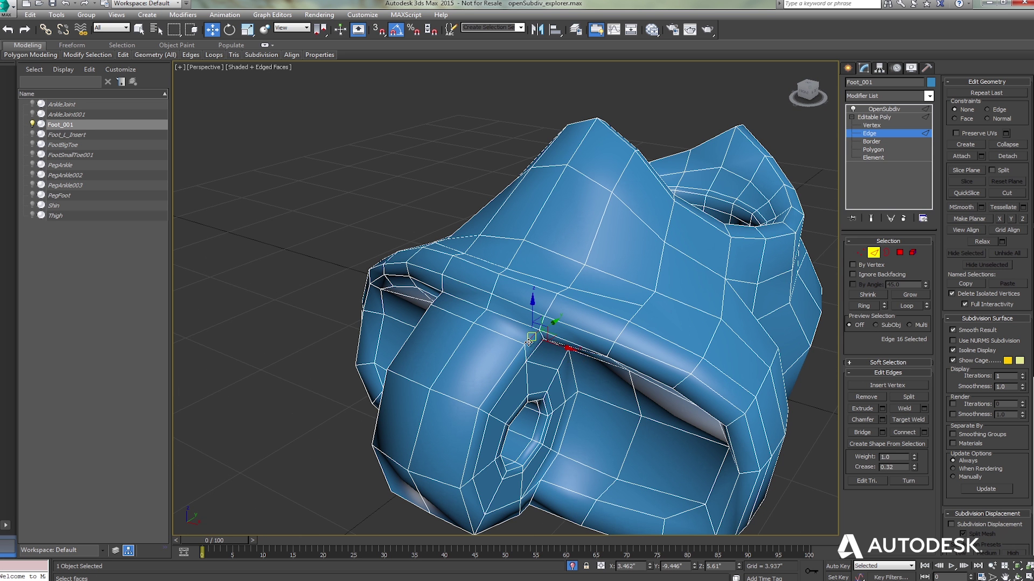
pyautogui.keyDown('alt'); pyautogui.moveTo(706, 449); pyautogui.dragTo(624, 409, button='middle'); pyautogui.keyUp('alt')
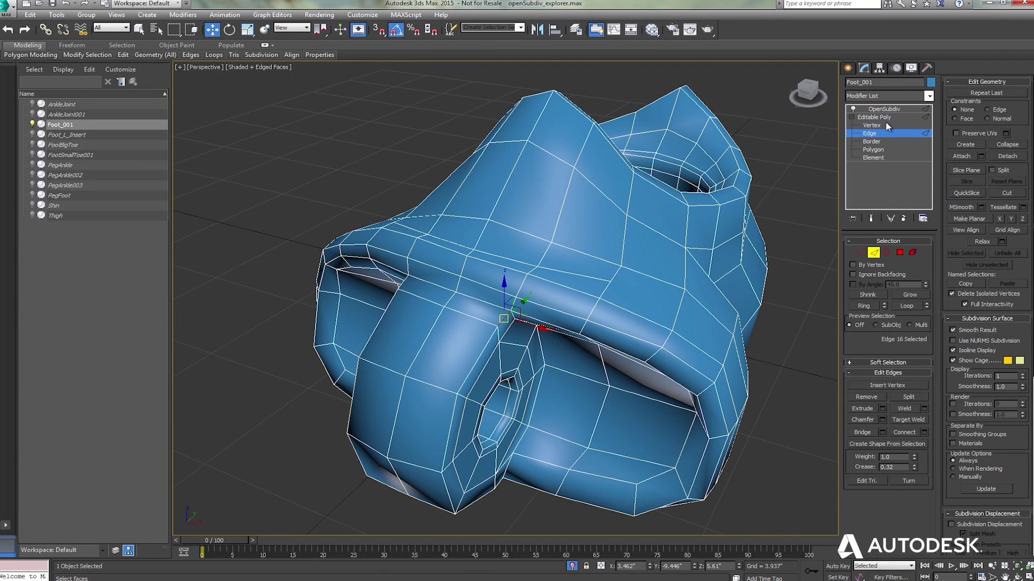